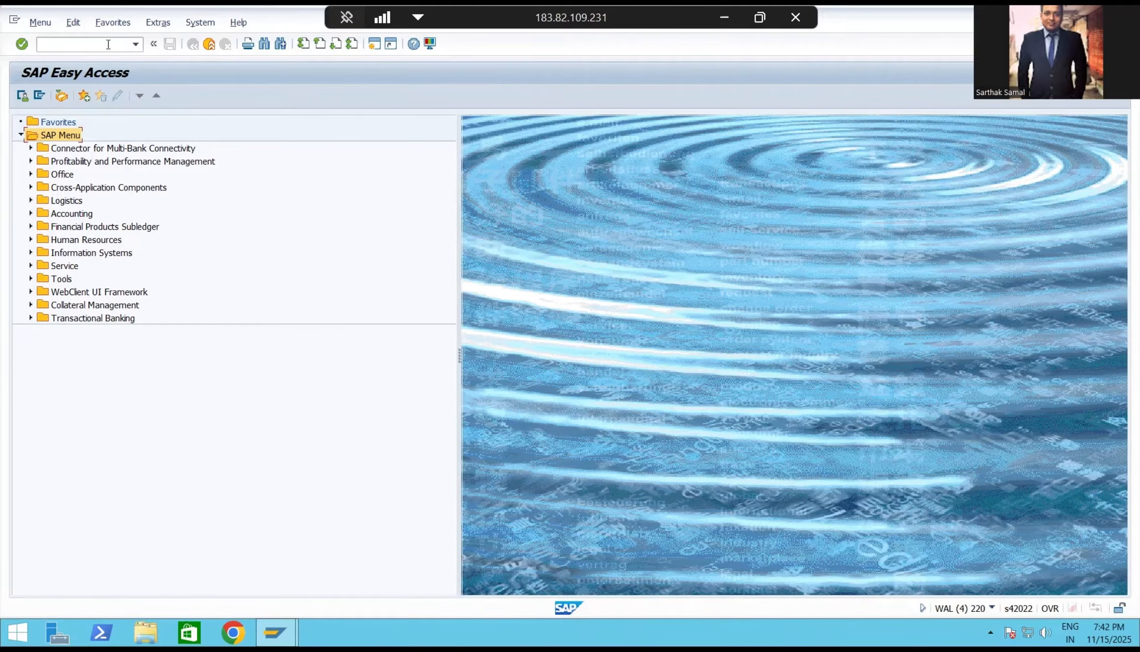
# Start transaction ME21N and fill a new standard purchase order item by referencing the first suggested earlier purchasing document.
pyautogui.write('me21n')
pyautogui.press('Return')
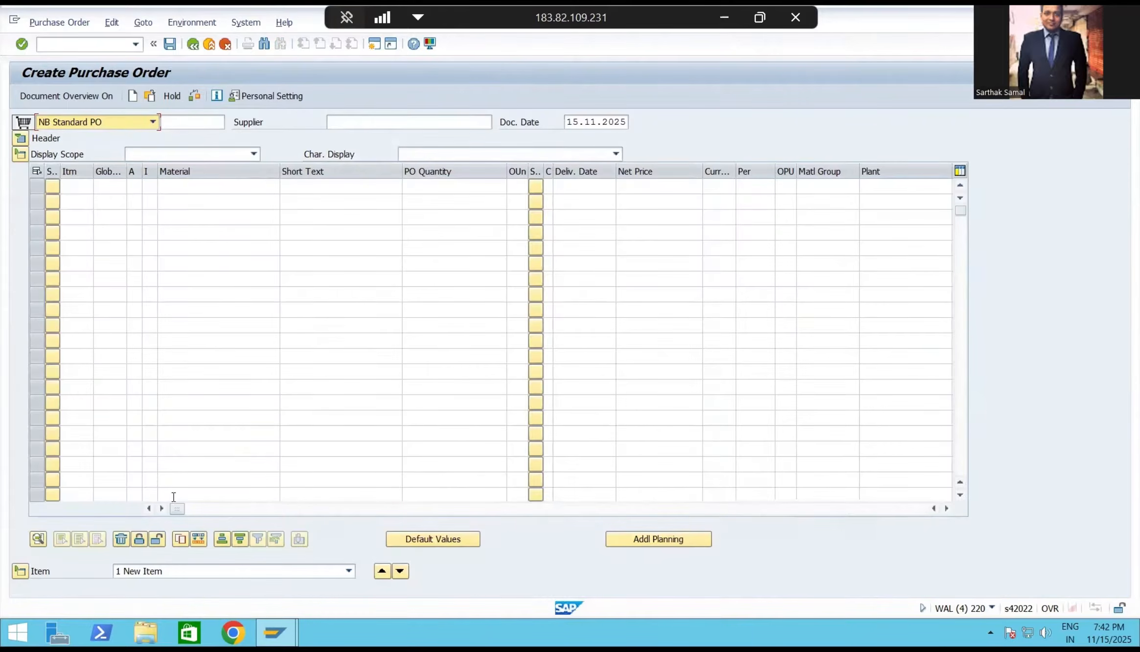
pyautogui.moveTo(176, 509); pyautogui.dragTo(570, 510)
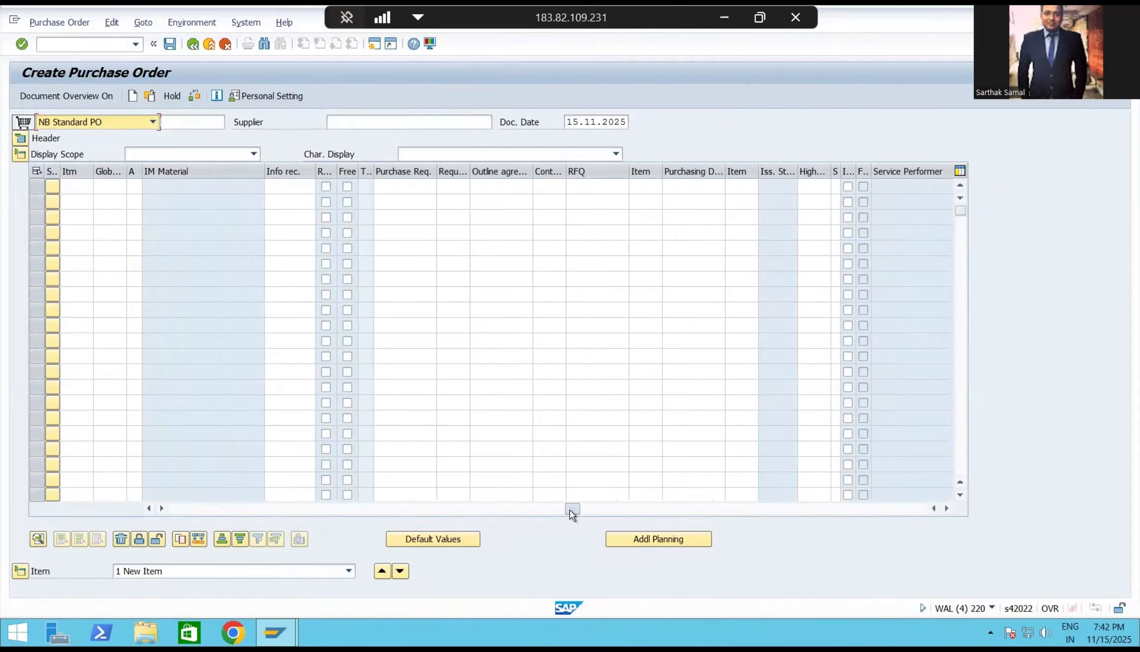
pyautogui.click(692, 191)
pyautogui.write('4')
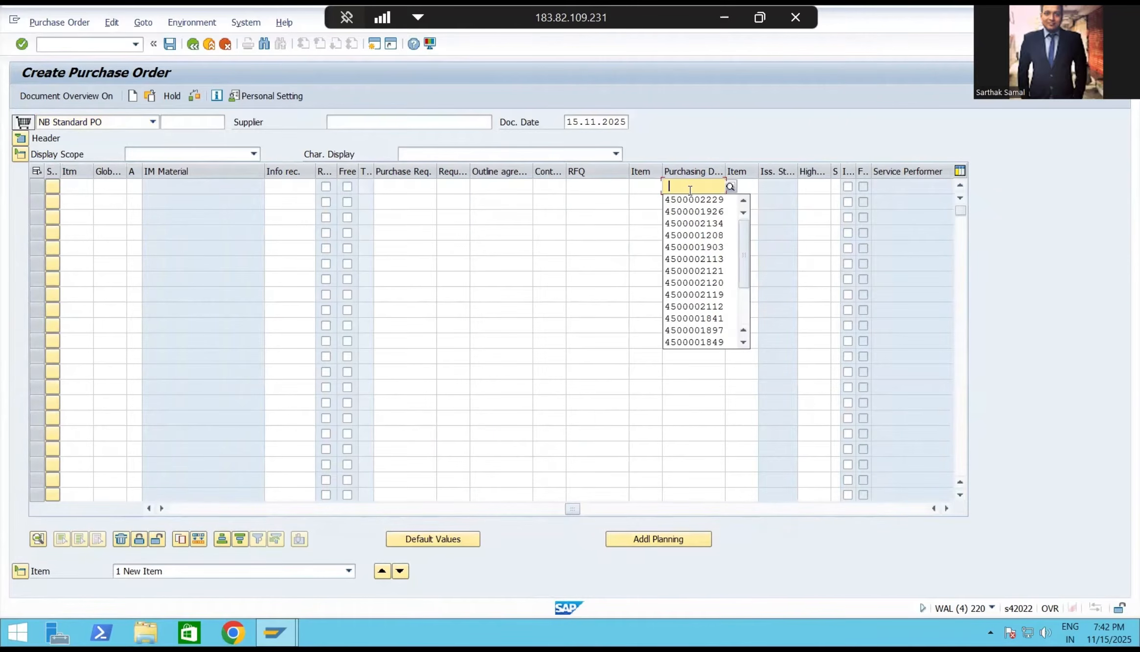
pyautogui.click(693, 197)
pyautogui.press('Return')
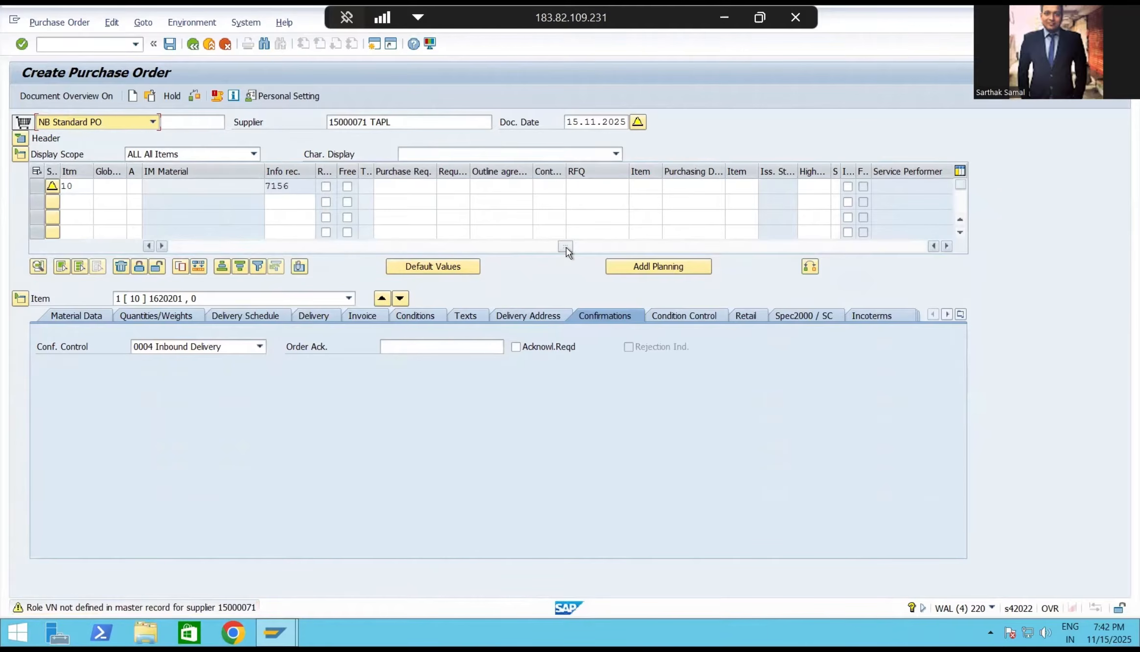
# Set the item's PO quantity to 310, keeping its confirmation control as 0004 Inbound Delivery.
pyautogui.moveTo(566, 246); pyautogui.dragTo(191, 248)
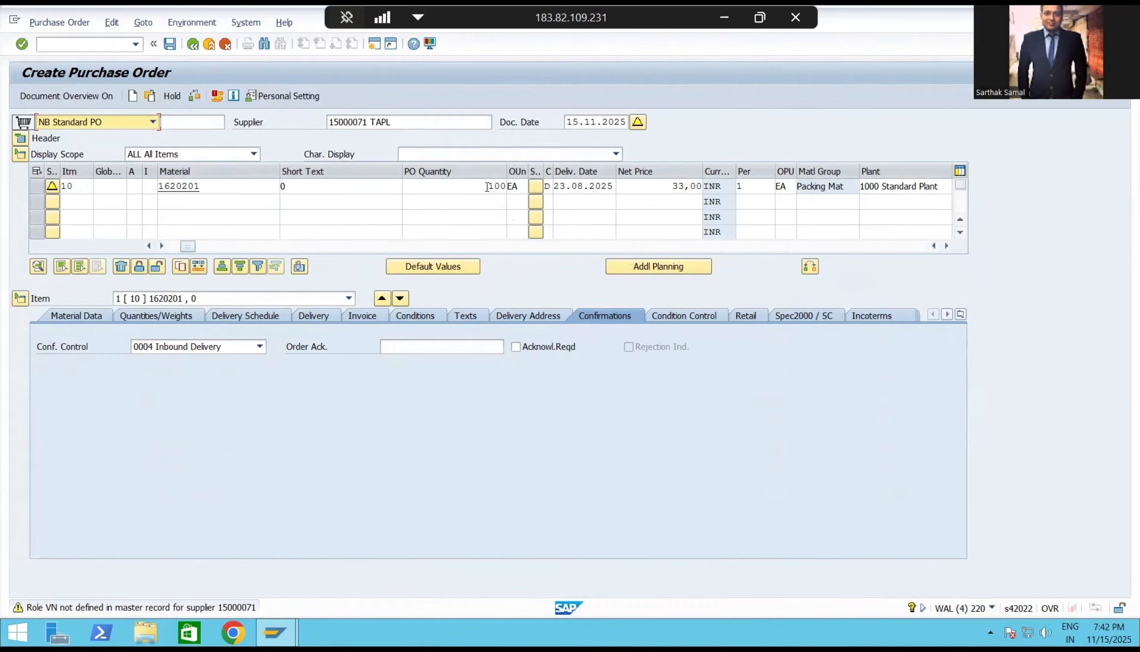
pyautogui.doubleClick(504, 186)
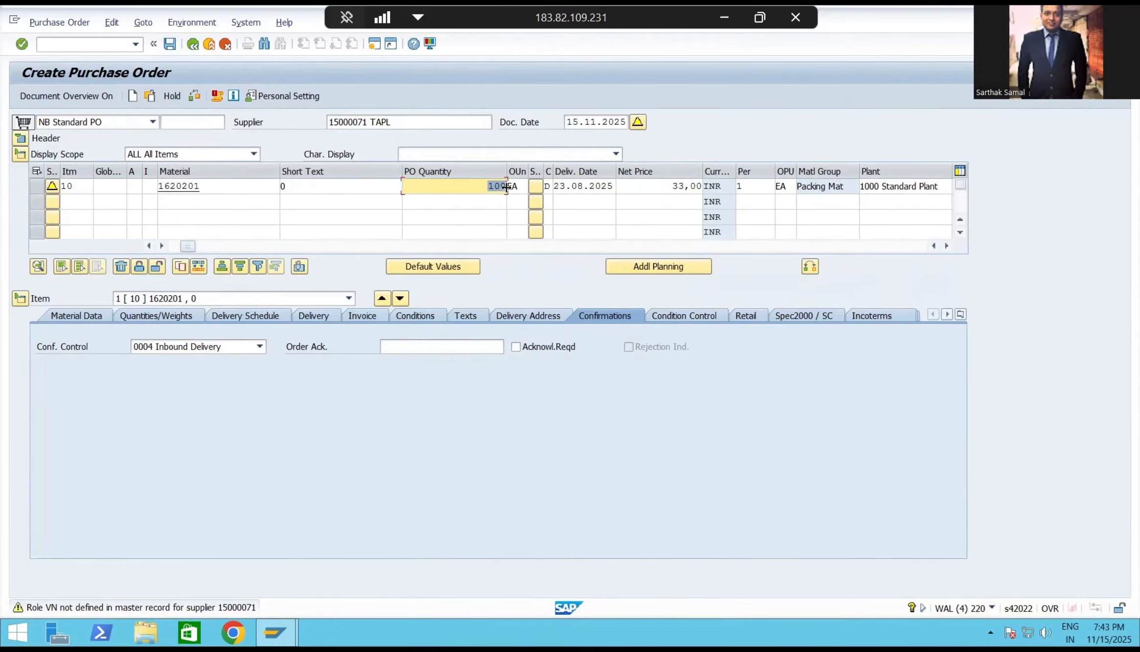
pyautogui.write('2')
pyautogui.click(225, 348)
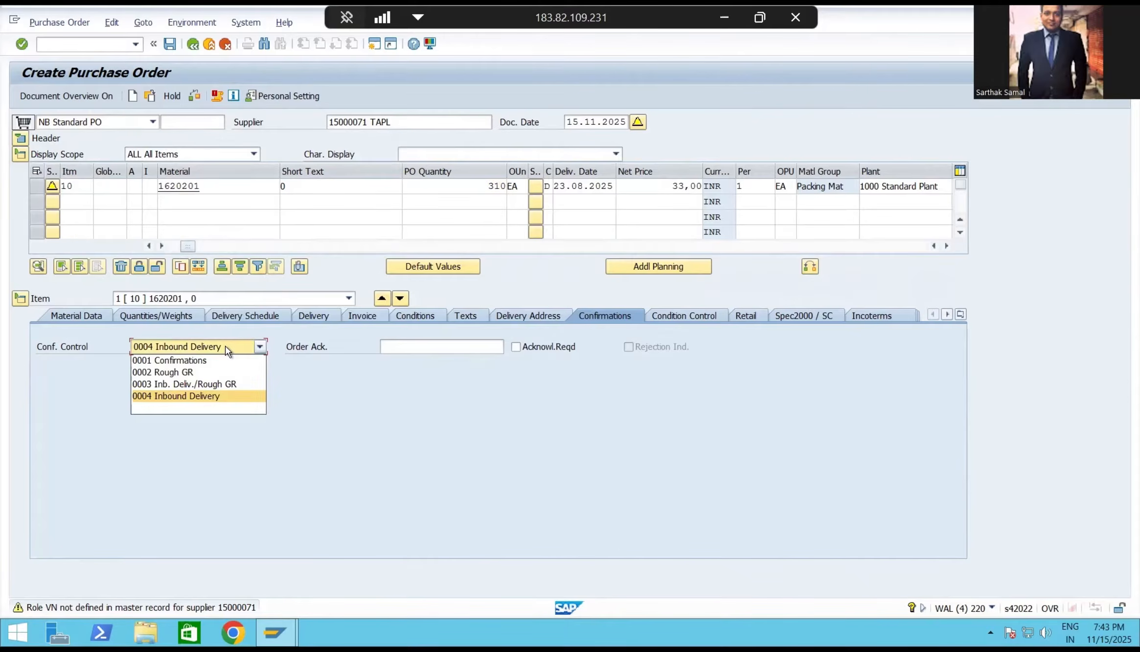
pyautogui.click(226, 348)
# Check and save the purchase order, and return to the SAP Easy Access screen.
pyautogui.click(193, 97)
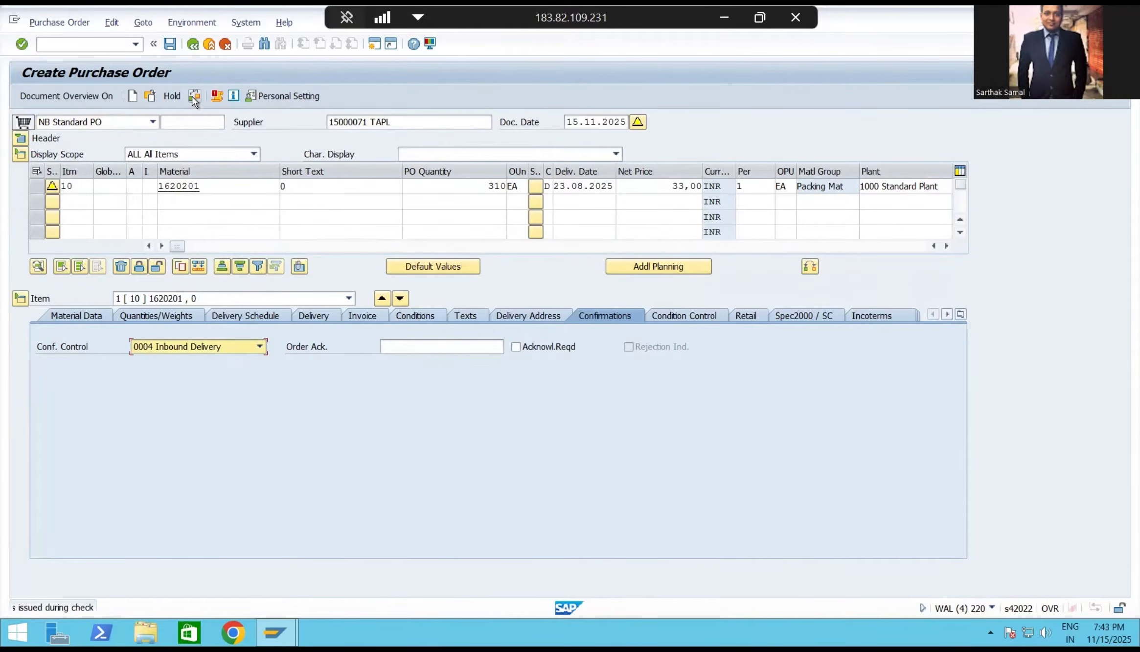
pyautogui.click(169, 44)
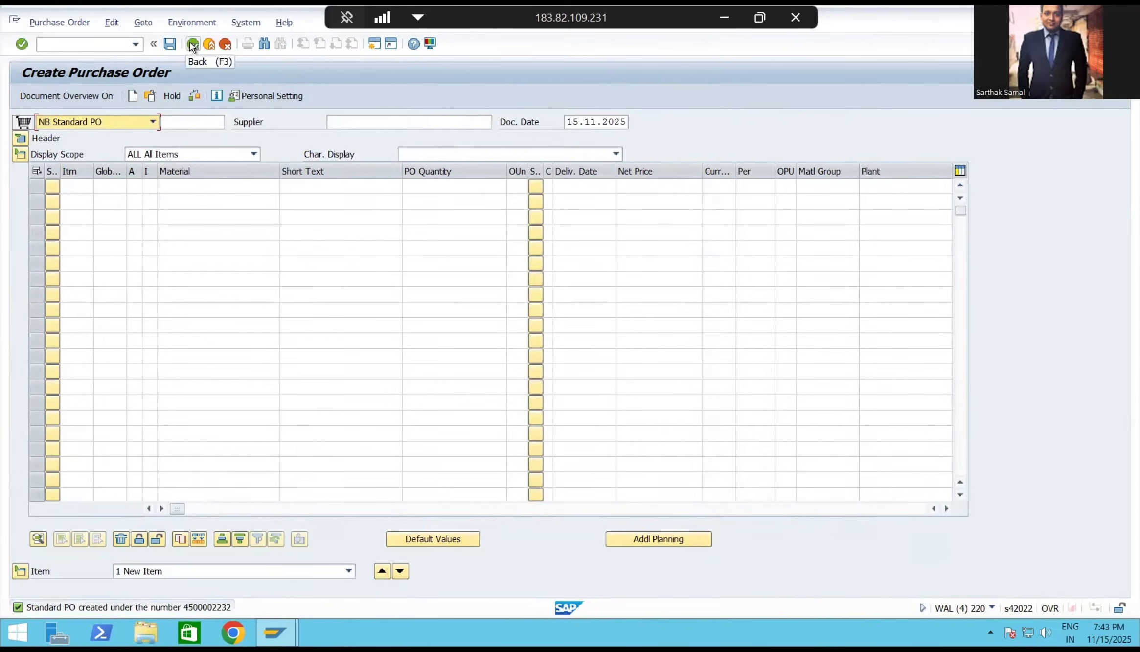
pyautogui.click(192, 45)
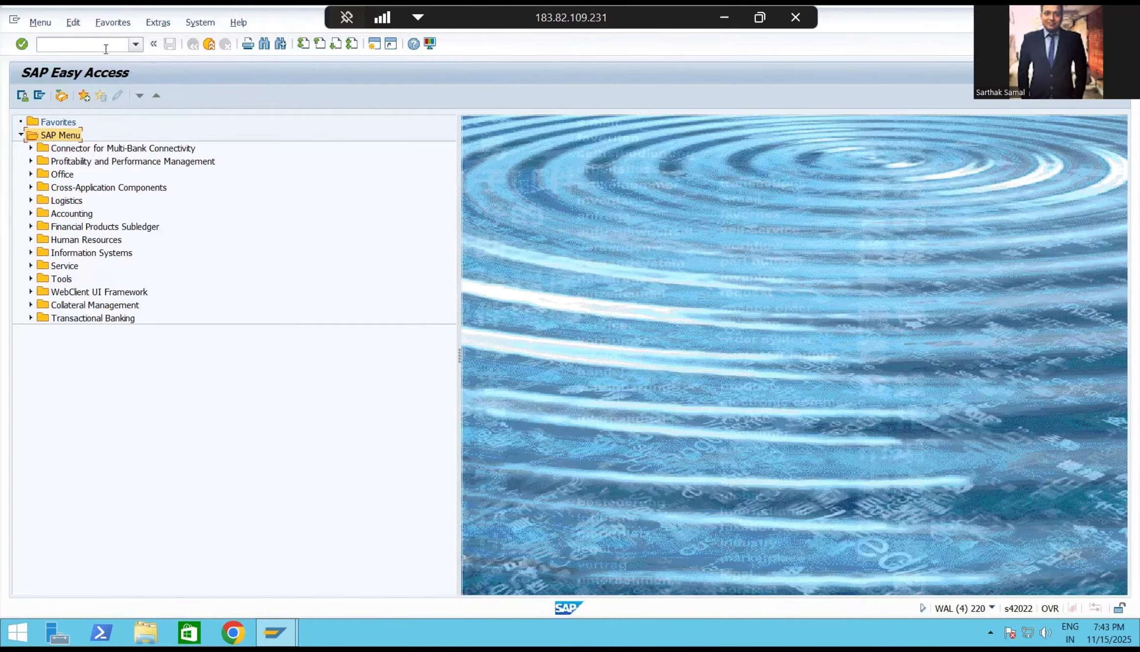
# Create and save an inbound delivery for the new purchase order with transaction VL31N.
pyautogui.write('vl31n')
pyautogui.press('Return')
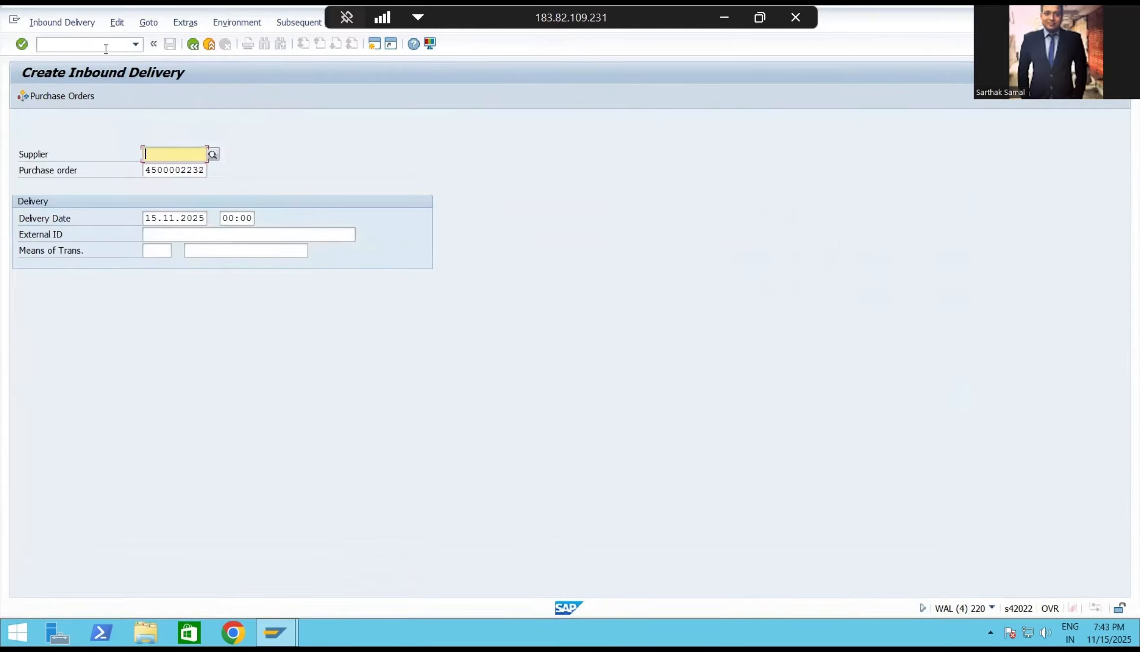
pyautogui.press('Return')
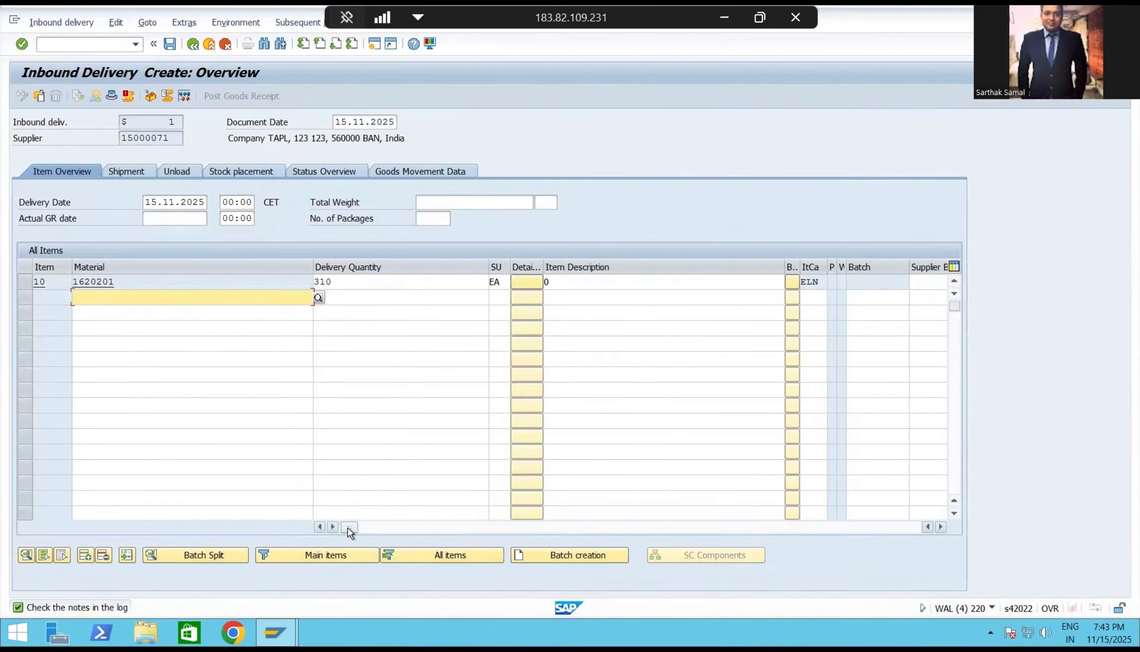
pyautogui.moveTo(349, 527); pyautogui.dragTo(762, 543)
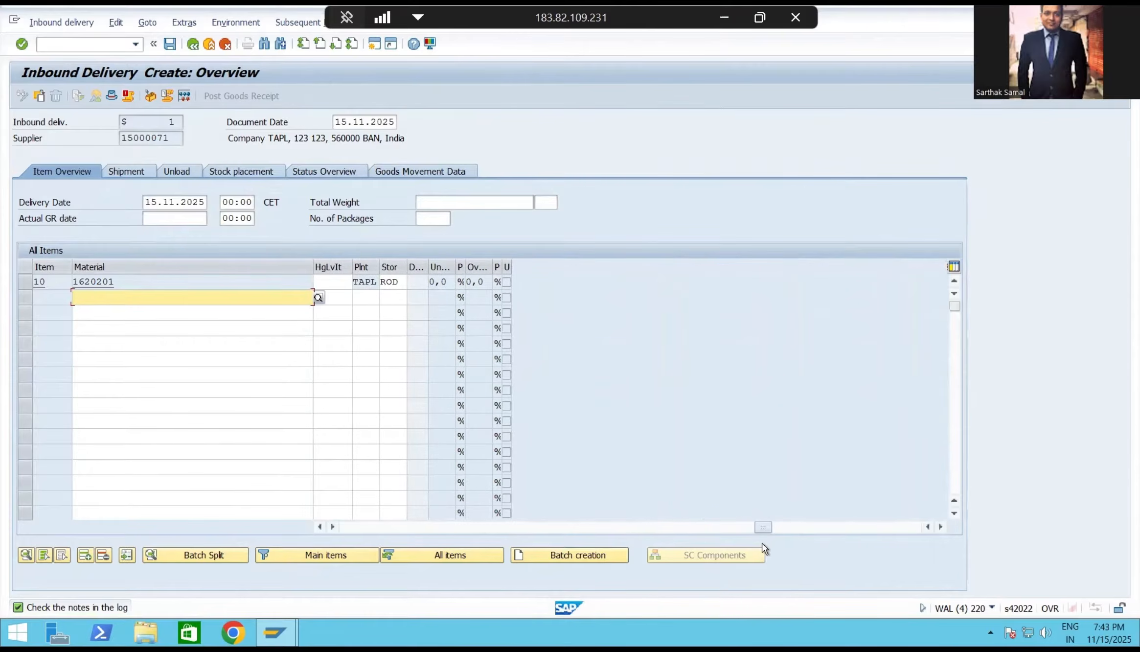
pyautogui.click(170, 43)
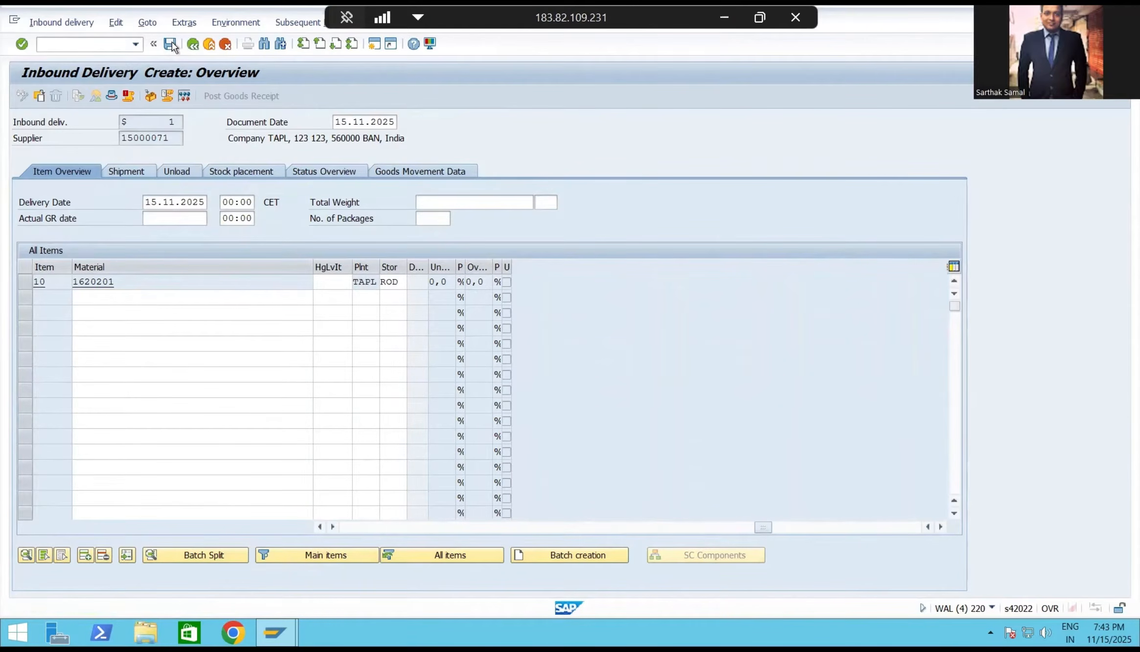
# Copy the new inbound delivery number from the save message details and leave the transaction.
pyautogui.doubleClick(120, 608)
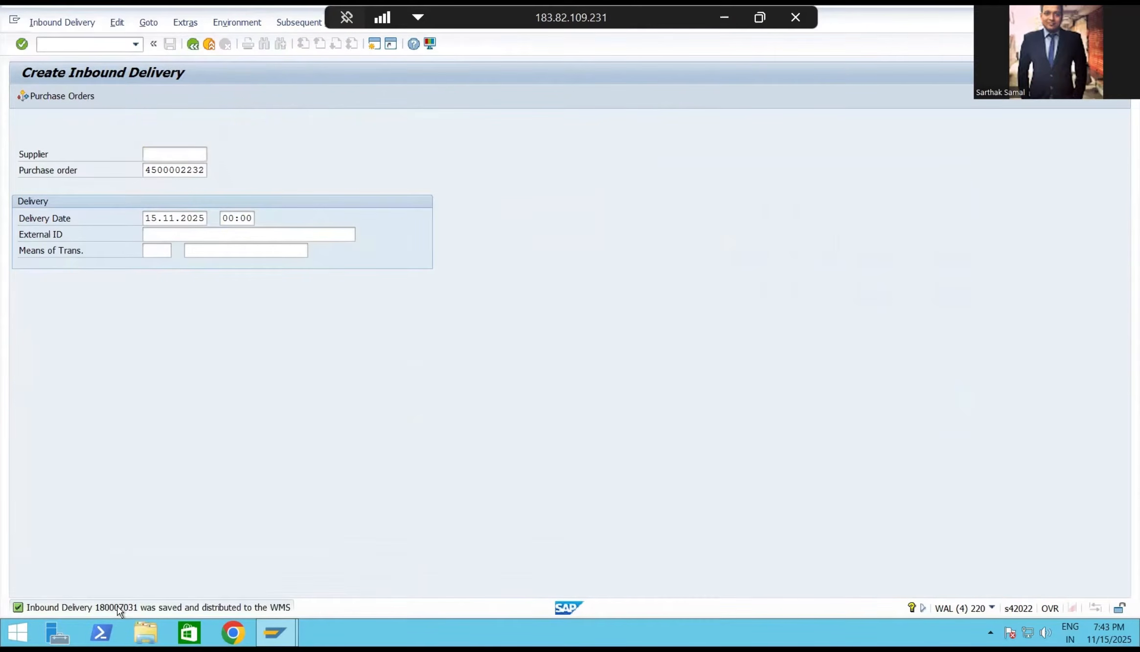
pyautogui.doubleClick(172, 174)
pyautogui.hotkey('ctrl', 'c')
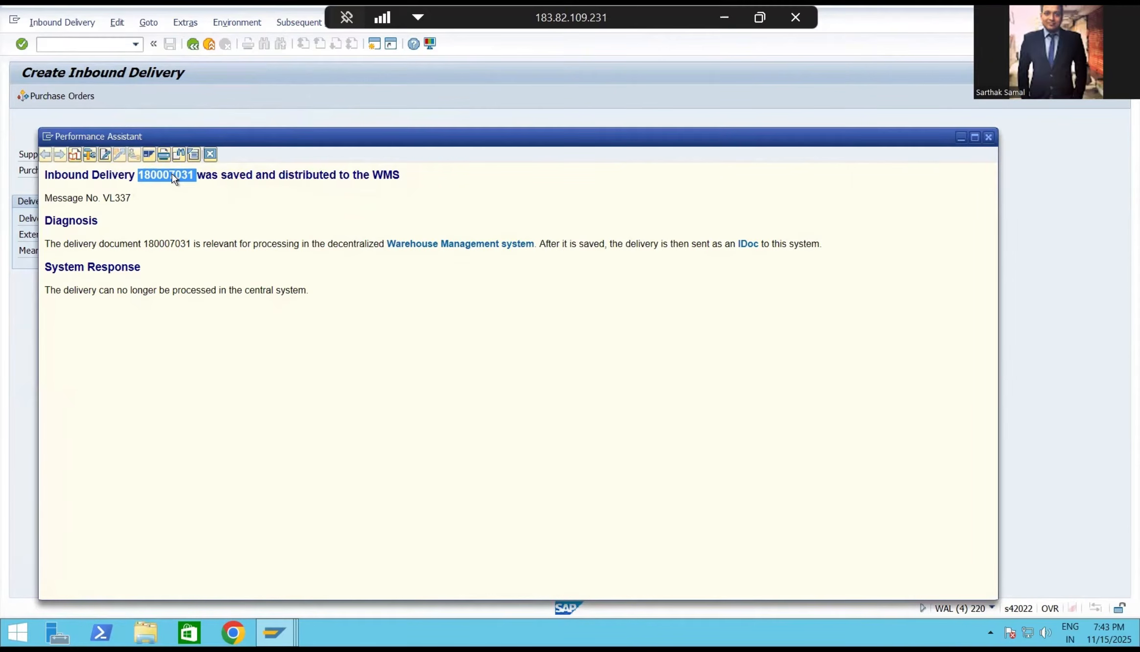
pyautogui.click(210, 156)
pyautogui.click(195, 46)
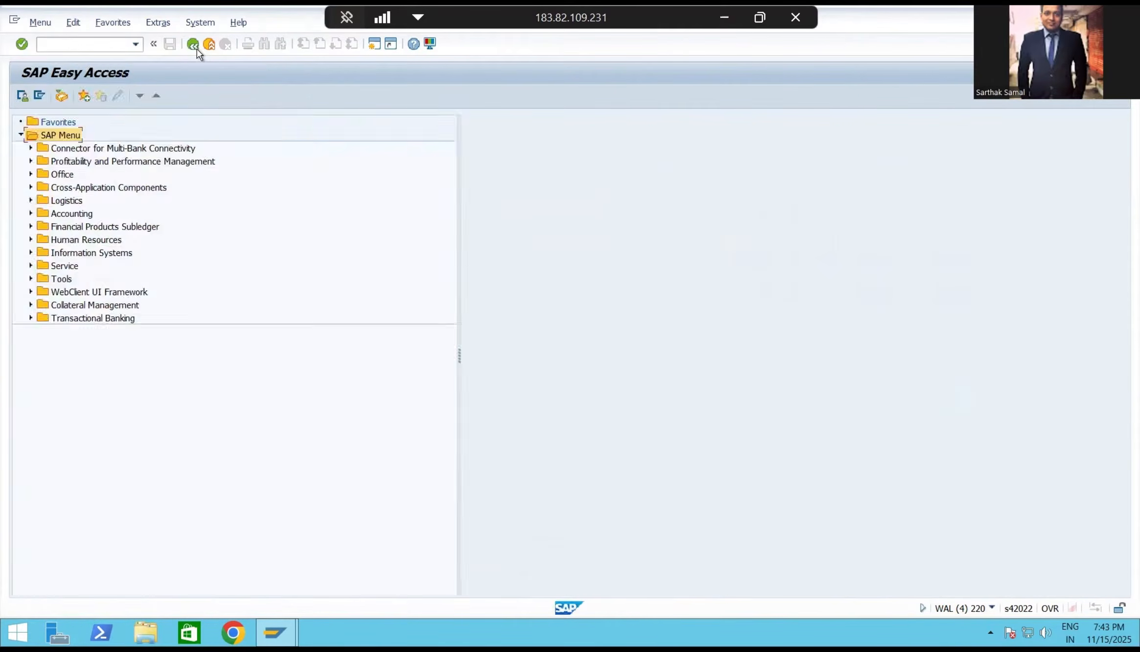
# Start transaction /n/scwm/prdi and find the warehouse inbound delivery by the copied delivery number.
pyautogui.click(135, 44)
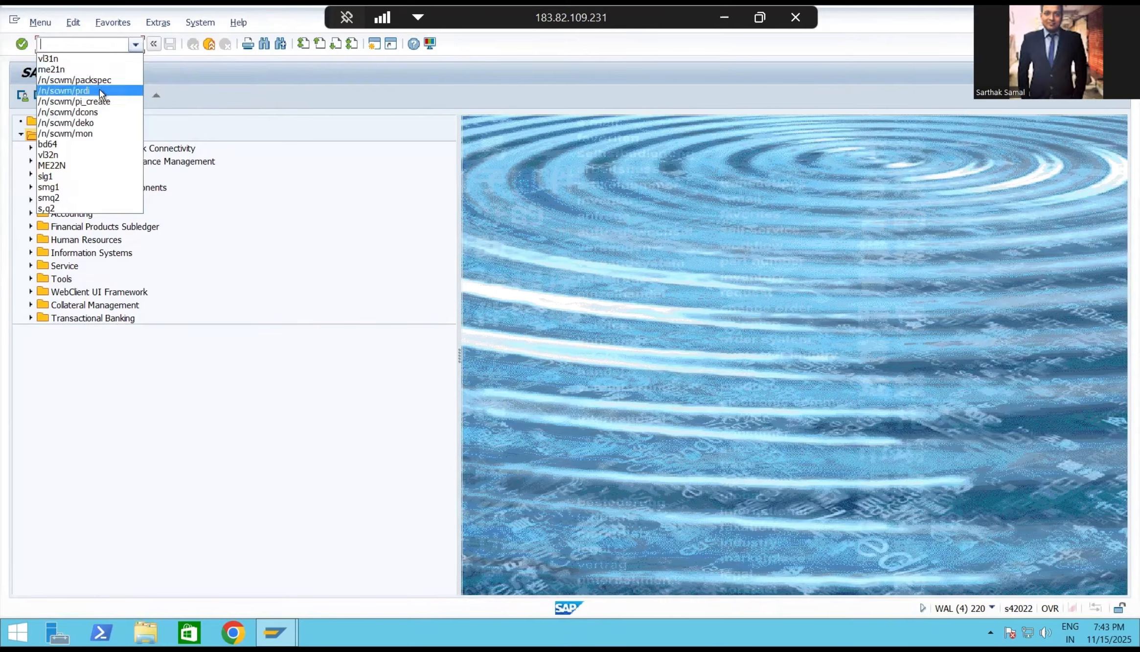
pyautogui.click(100, 91)
pyautogui.press('Return')
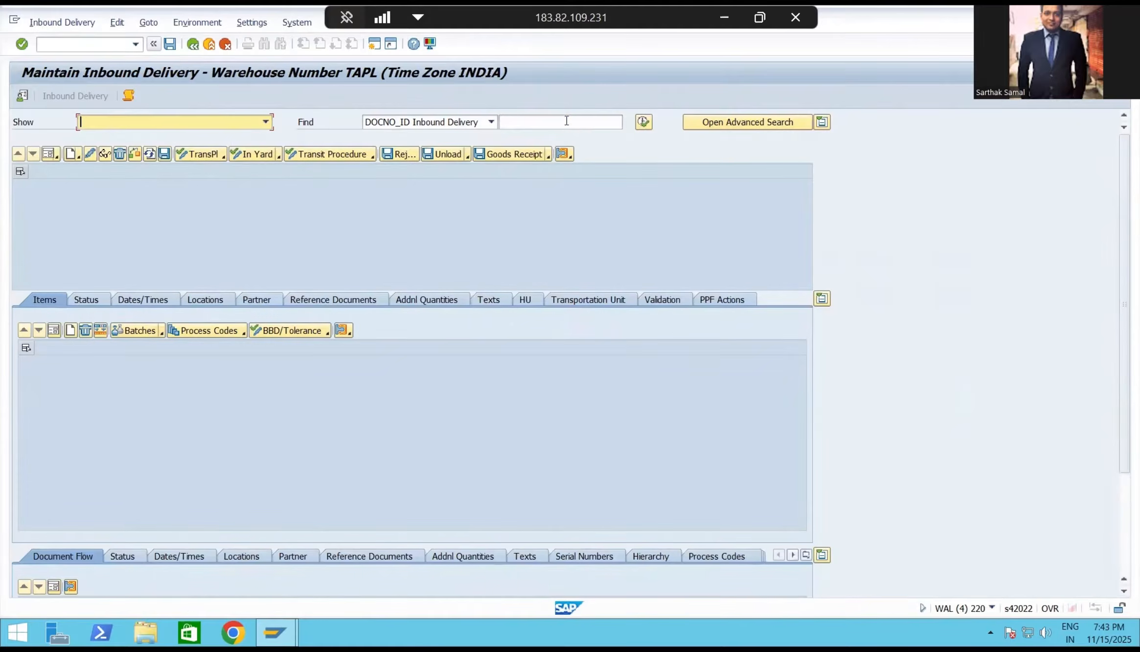
pyautogui.click(567, 120)
pyautogui.hotkey('ctrl', 'v')
pyautogui.click(644, 122)
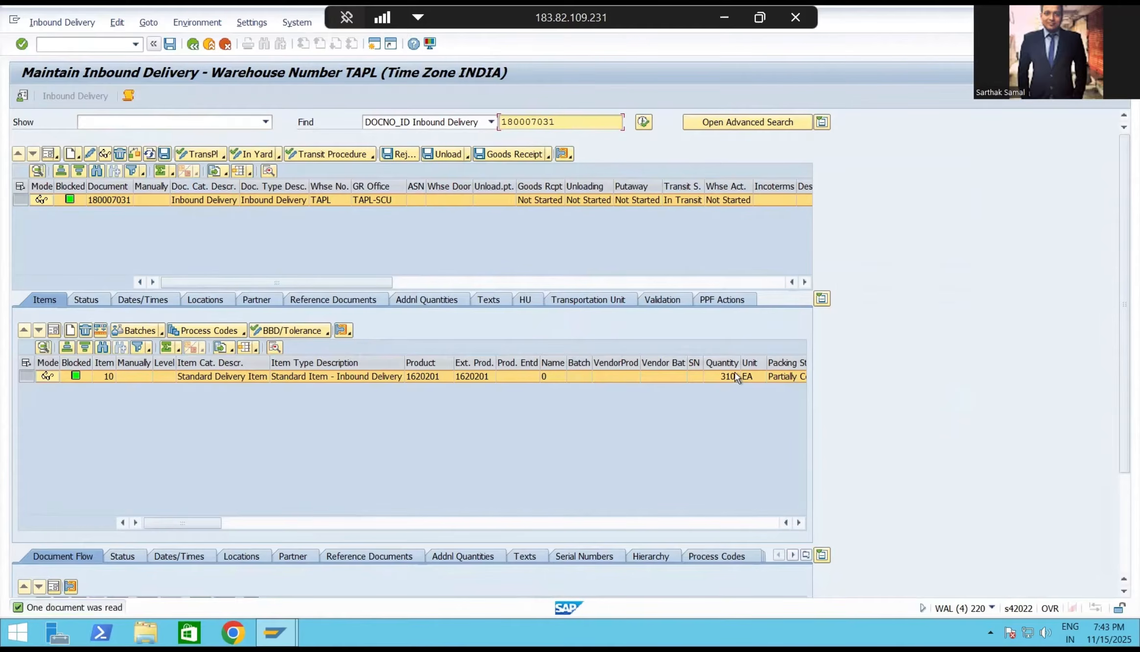
# Review the delivery's handling units and its DPC Packing status.
pyautogui.click(524, 301)
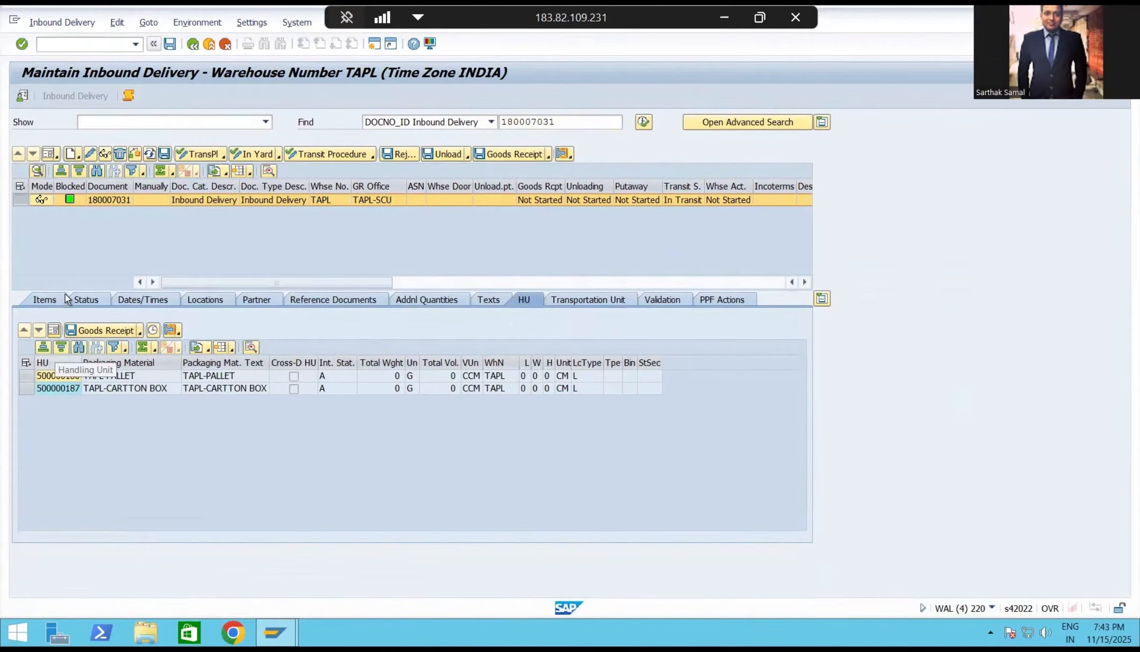
pyautogui.click(83, 301)
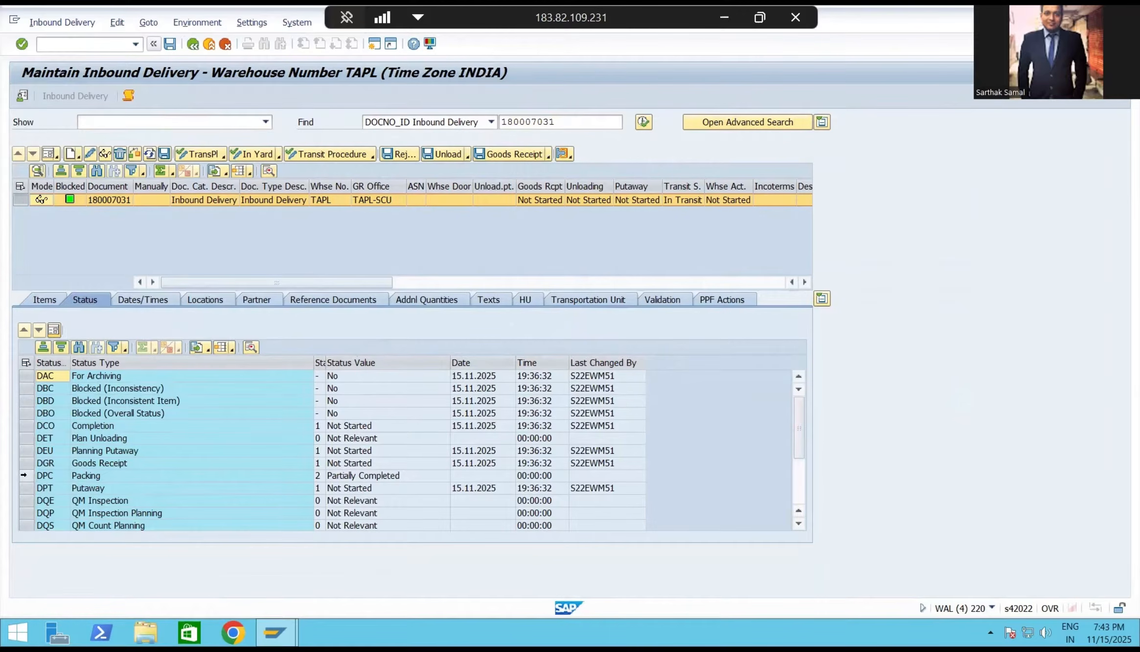
pyautogui.click(26, 475)
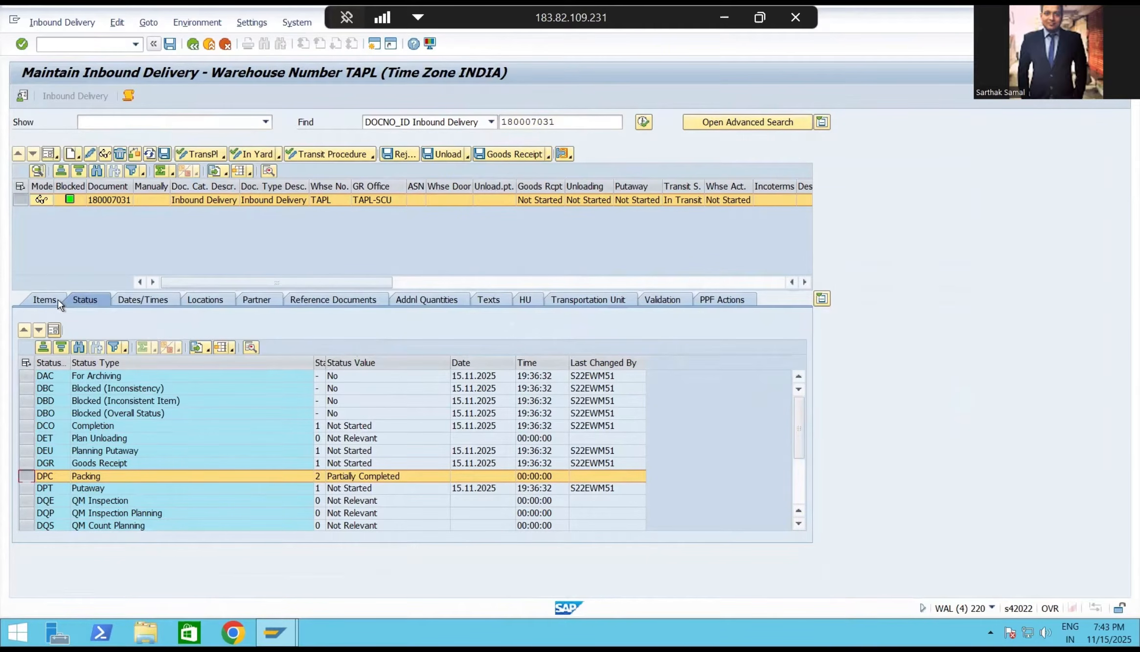
# Examine the TAPL-PALLET and TAPL-CARTTON BOX handling units assigned to the inbound delivery.
pyautogui.click(525, 299)
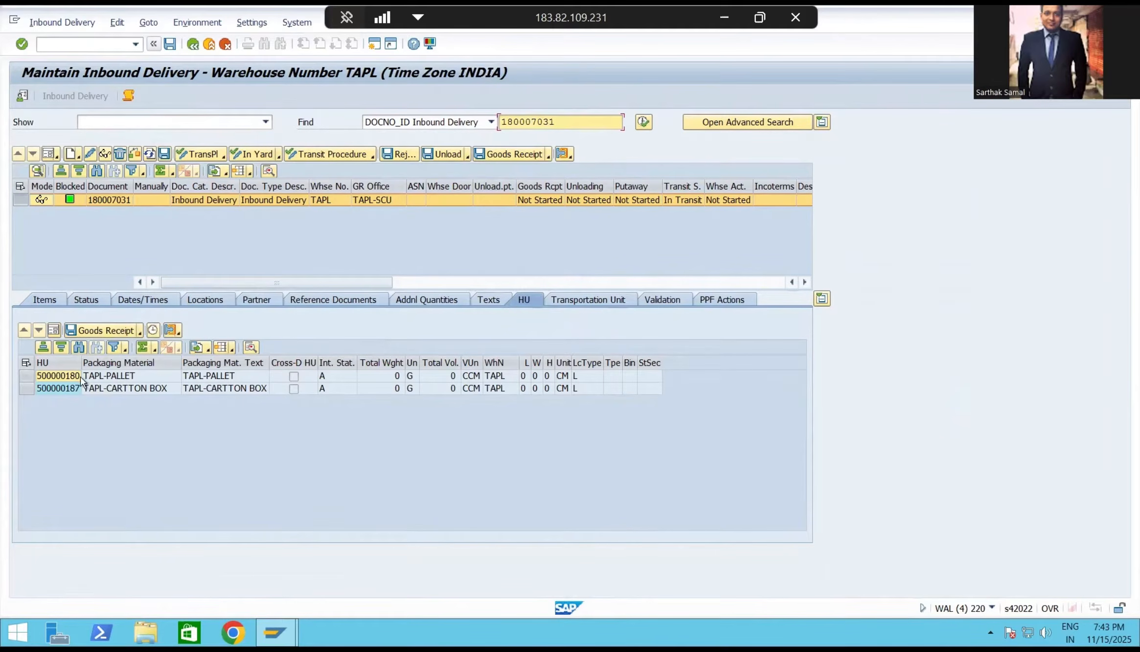
pyautogui.click(25, 376)
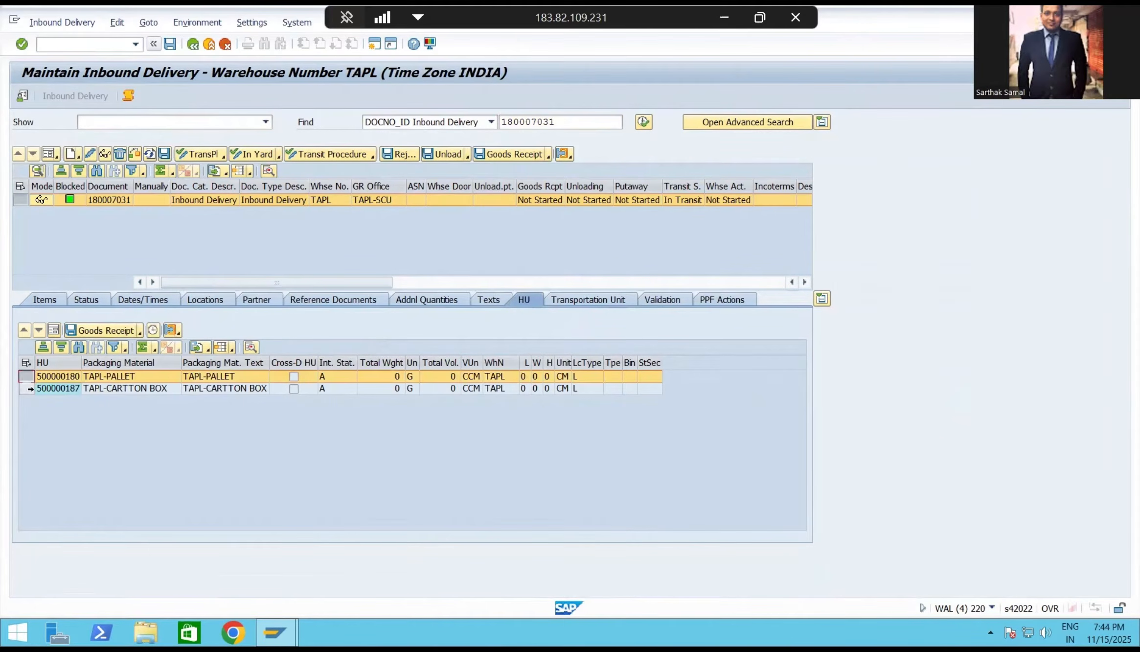
pyautogui.click(26, 388)
pyautogui.click(25, 376)
pyautogui.click(25, 389)
pyautogui.click(25, 376)
pyautogui.click(25, 388)
pyautogui.click(25, 376)
pyautogui.click(25, 388)
# Compare the delivery's packing status with its list of handling units once more.
pyautogui.click(84, 300)
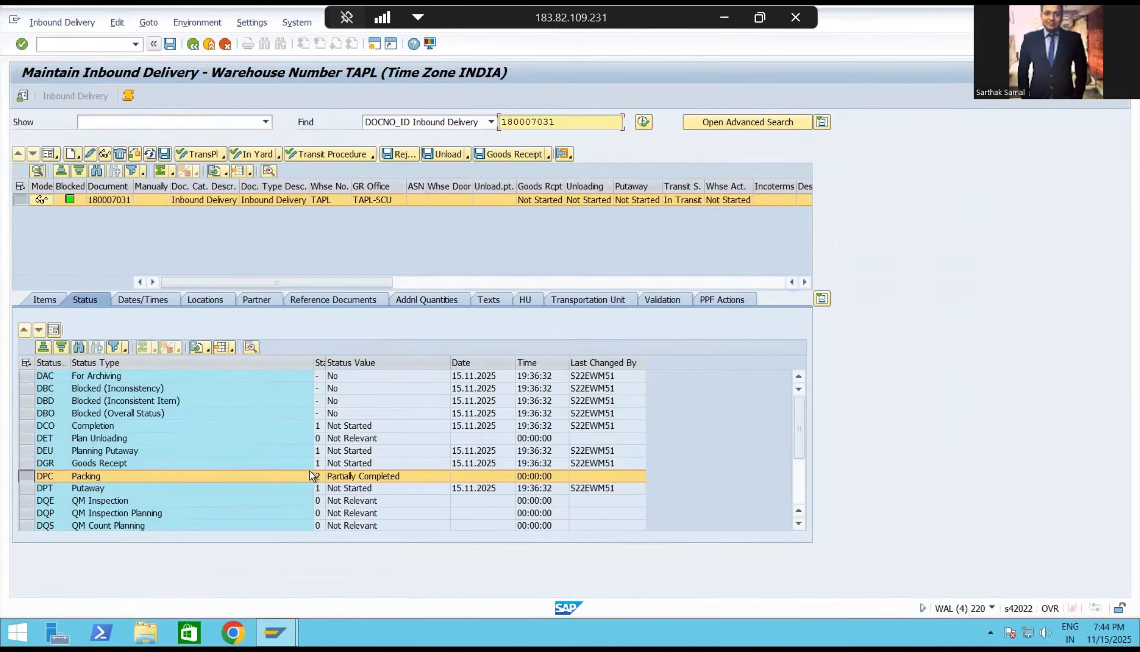
pyautogui.click(524, 300)
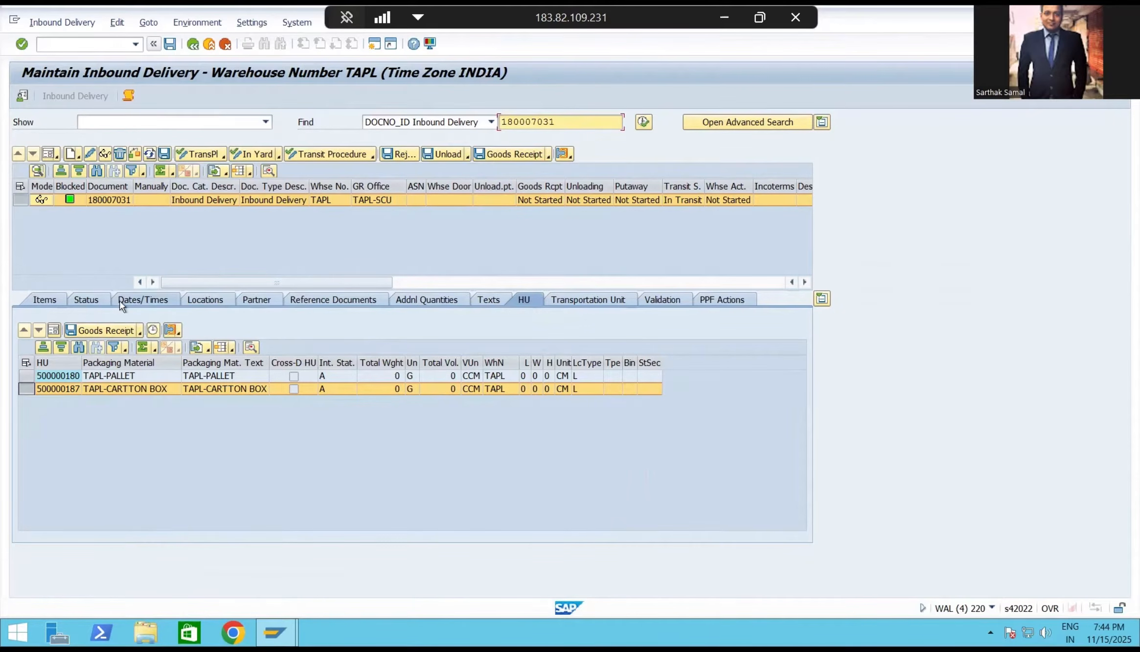
pyautogui.click(87, 300)
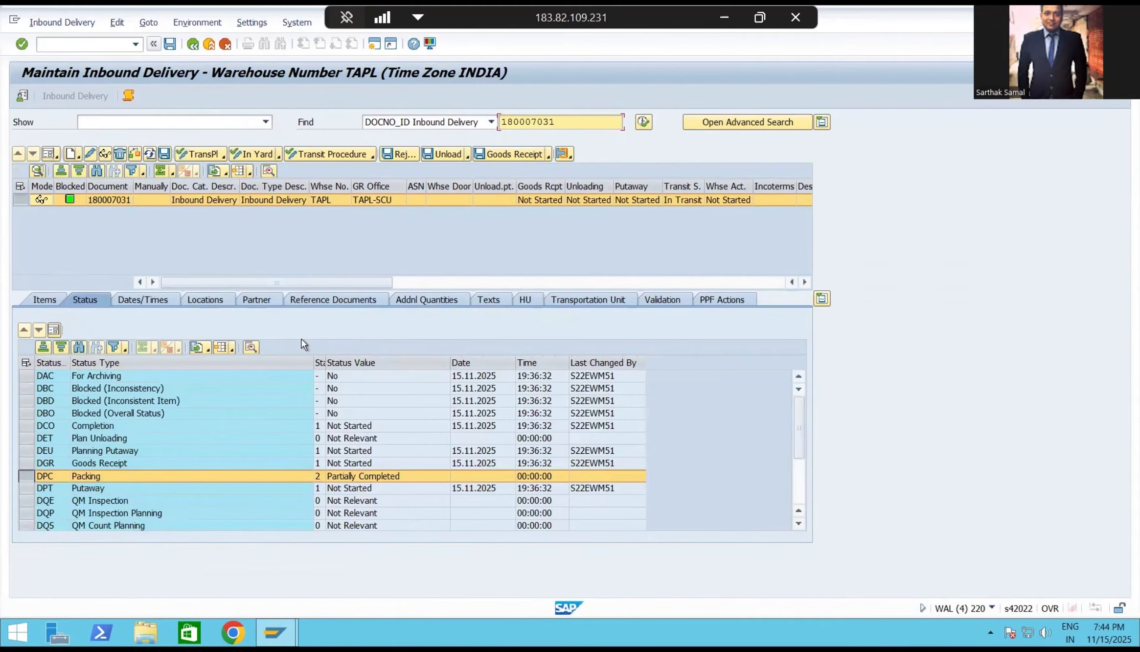
# Pick out item product 1620201 and display its packaging specification in a new session using /n/scwm/packspec.
pyautogui.click(49, 303)
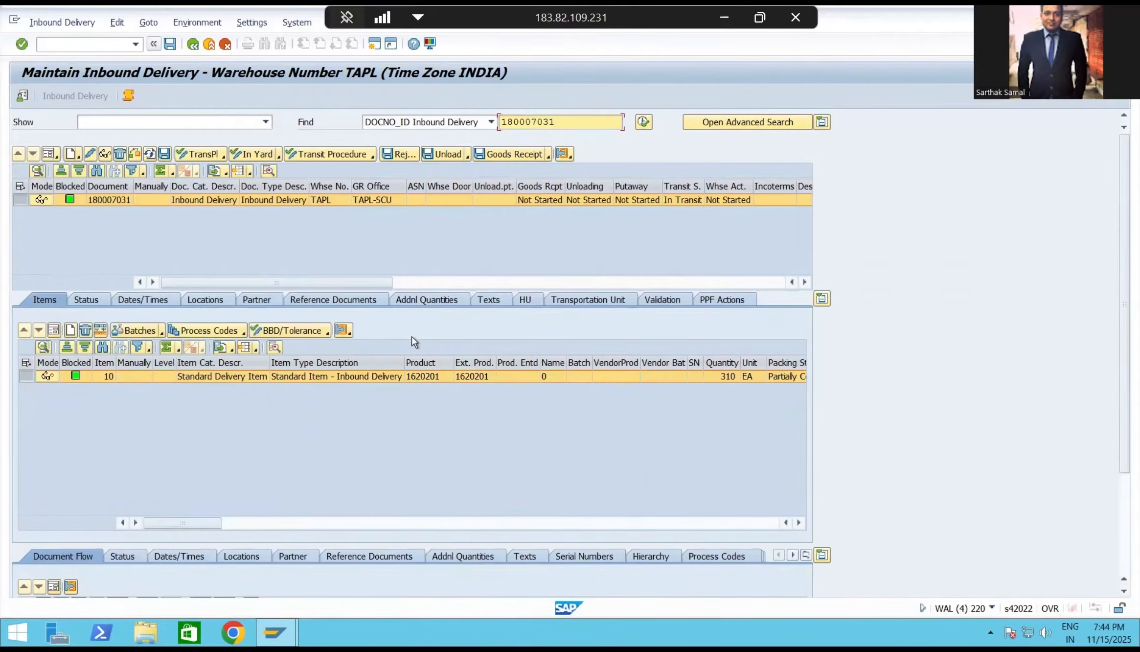
pyautogui.click(444, 381)
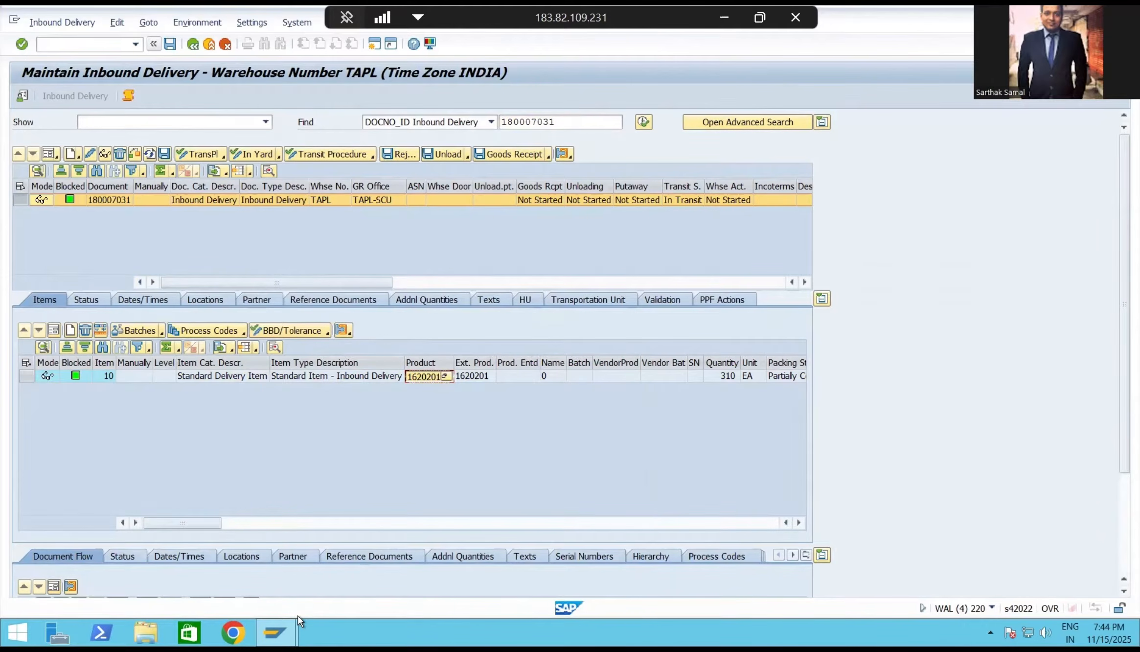
pyautogui.click(280, 623)
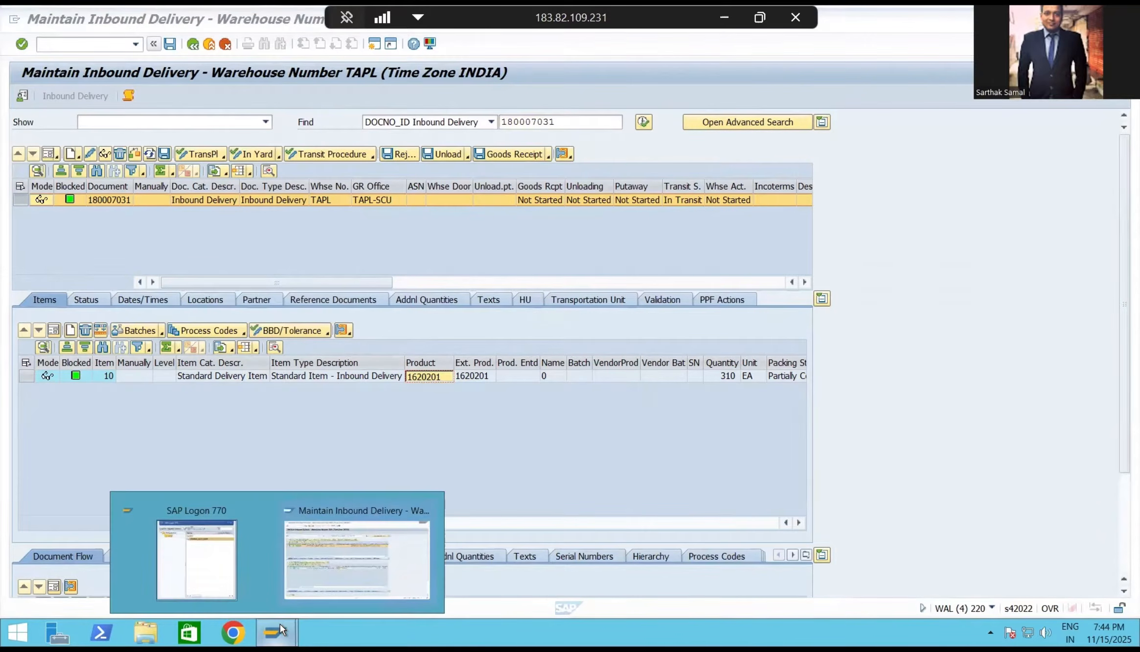
pyautogui.click(395, 168)
pyautogui.click(375, 44)
pyautogui.click(135, 44)
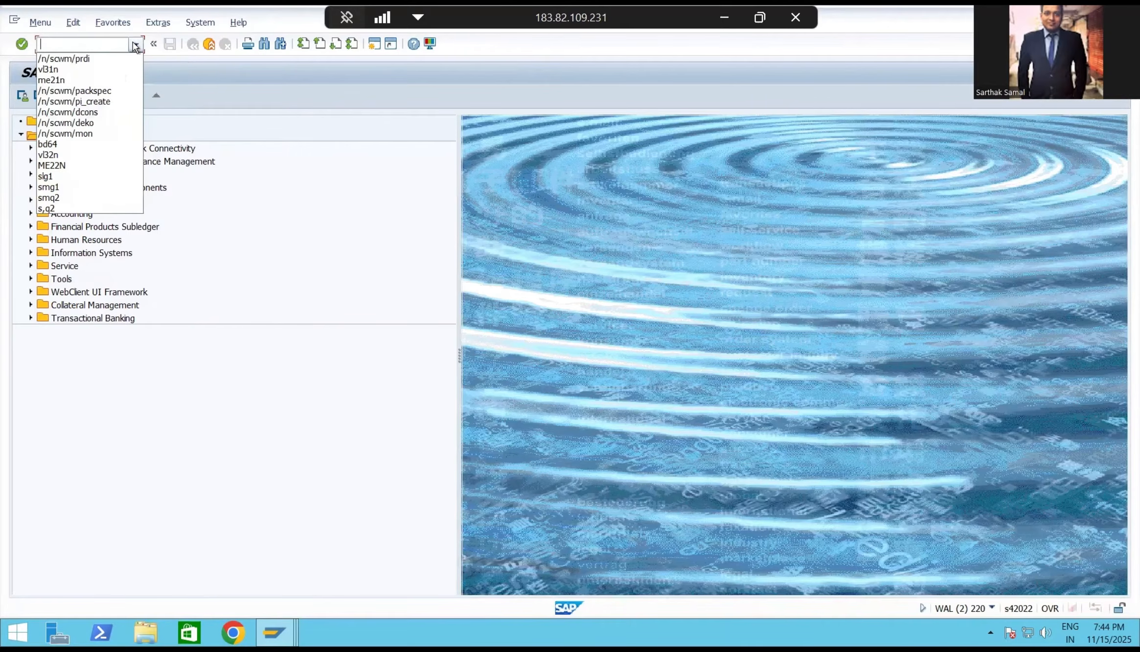
pyautogui.click(100, 91)
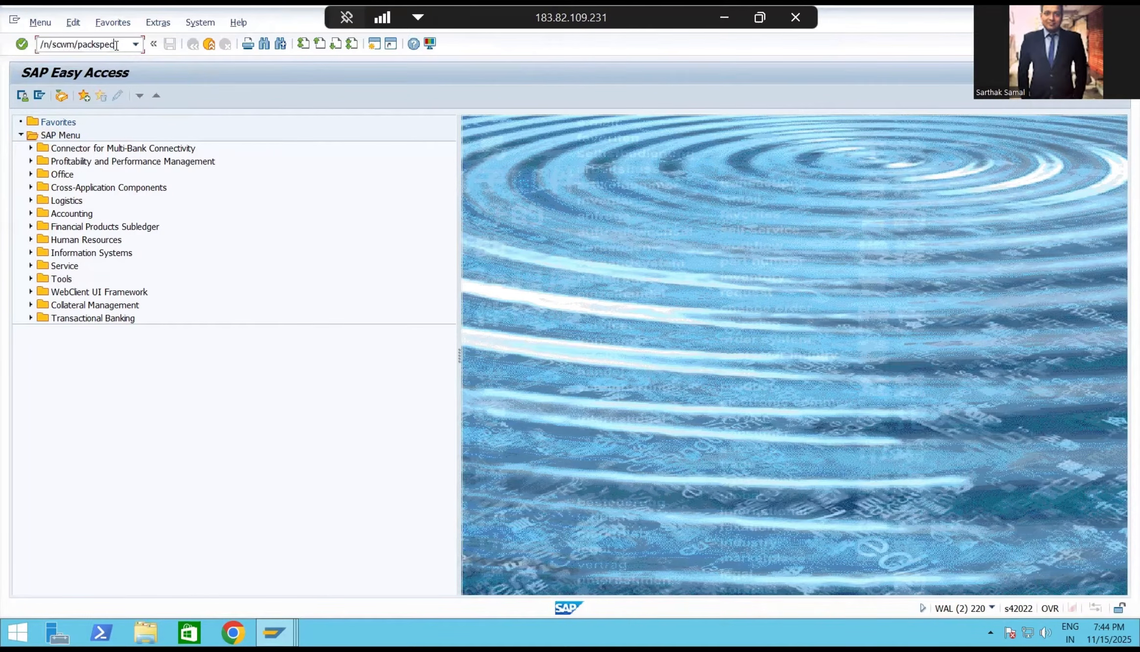
pyautogui.press('Return')
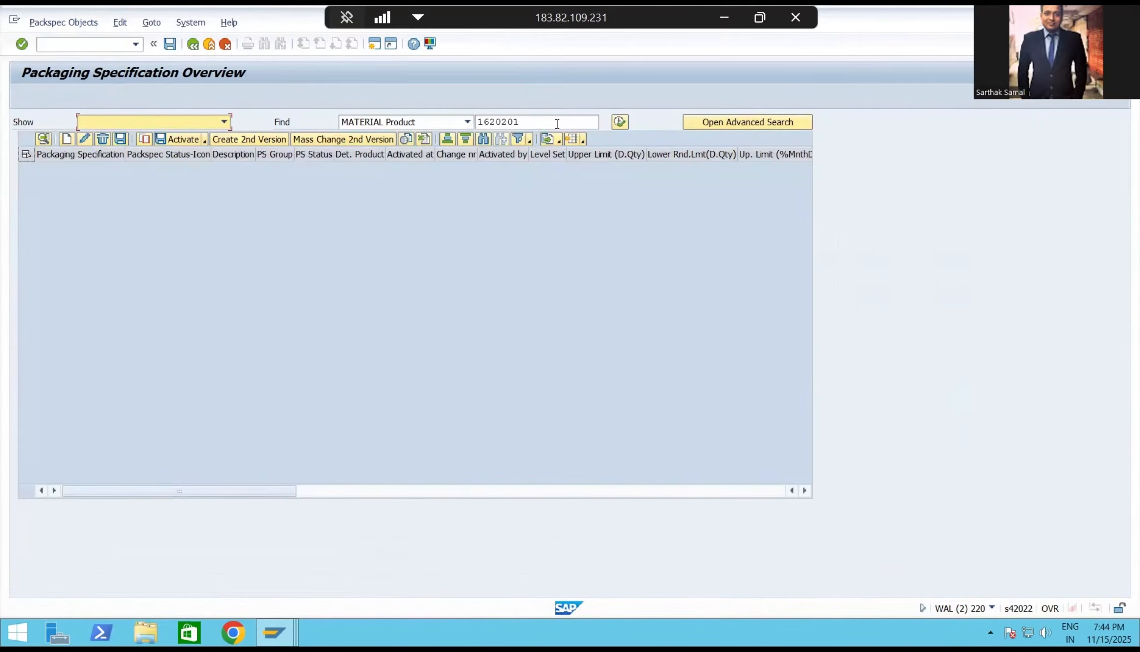
pyautogui.click(620, 121)
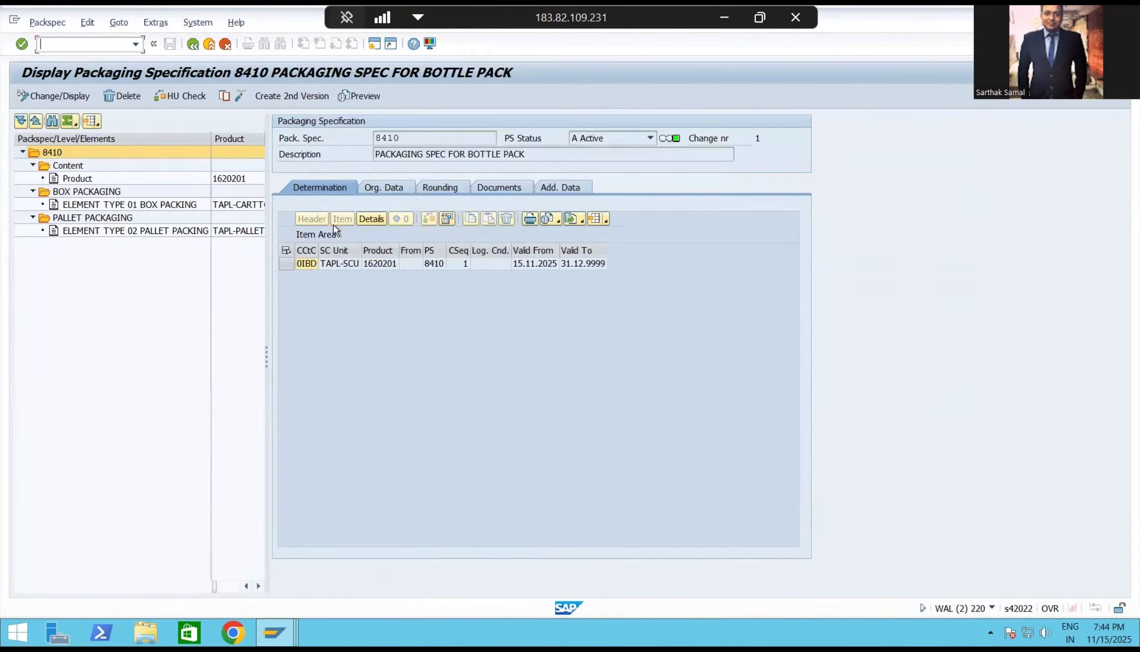
# Examine the box packaging and pallet packaging levels of the packaging specification, including their target and total quantities and packaging materials.
pyautogui.click(115, 204)
pyautogui.click(115, 193)
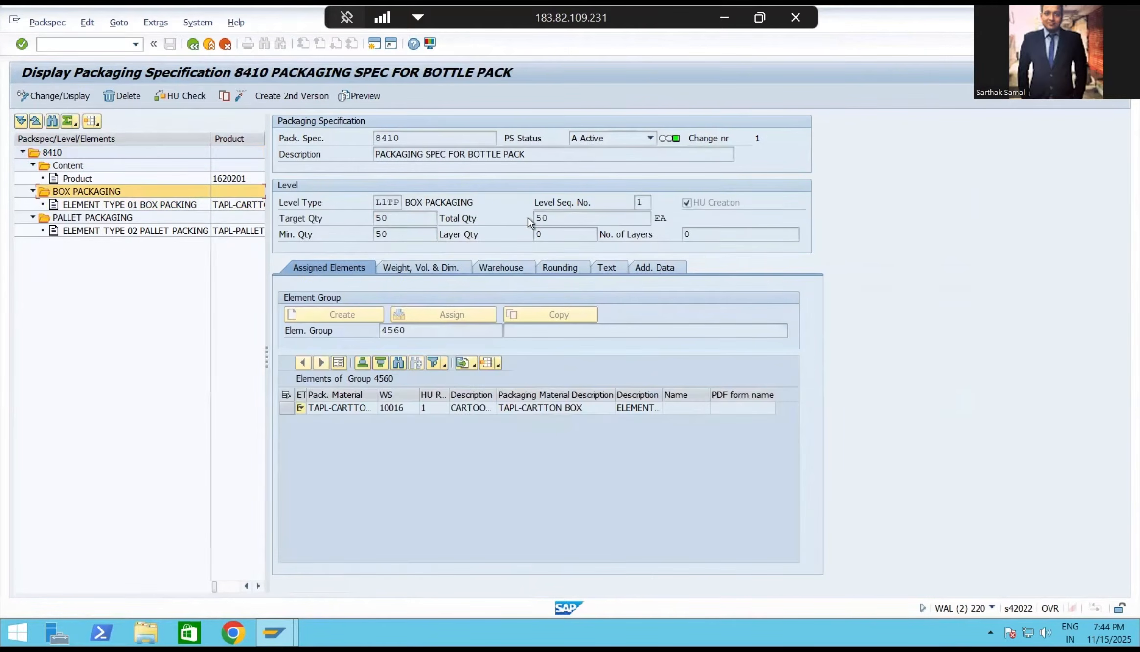
pyautogui.click(107, 218)
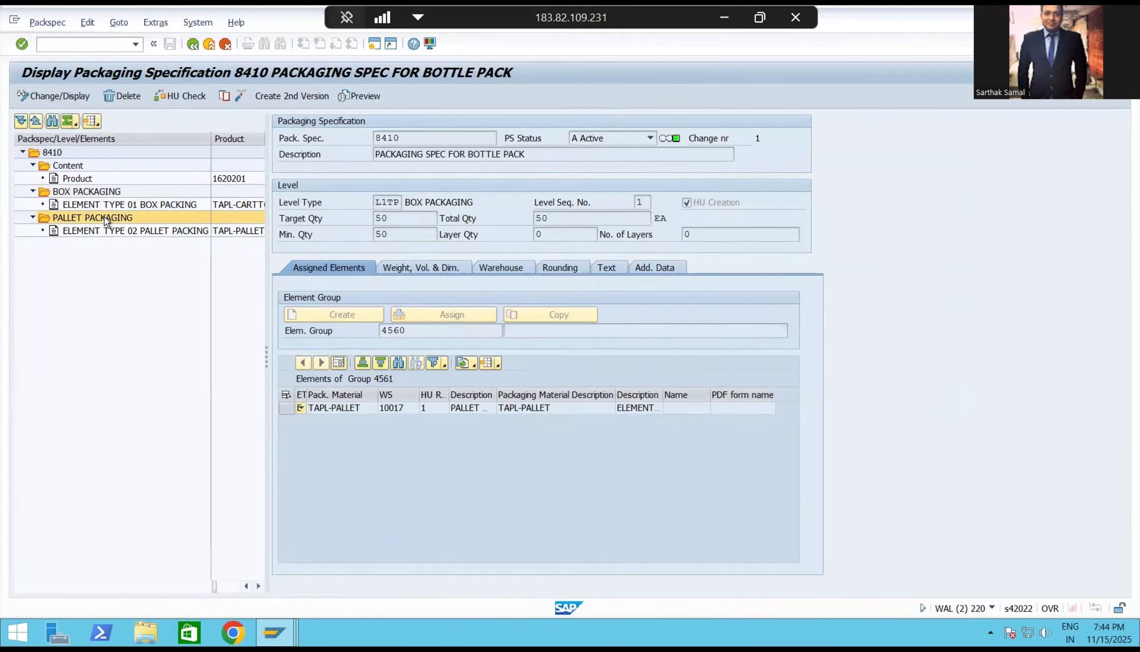
pyautogui.doubleClick(567, 218)
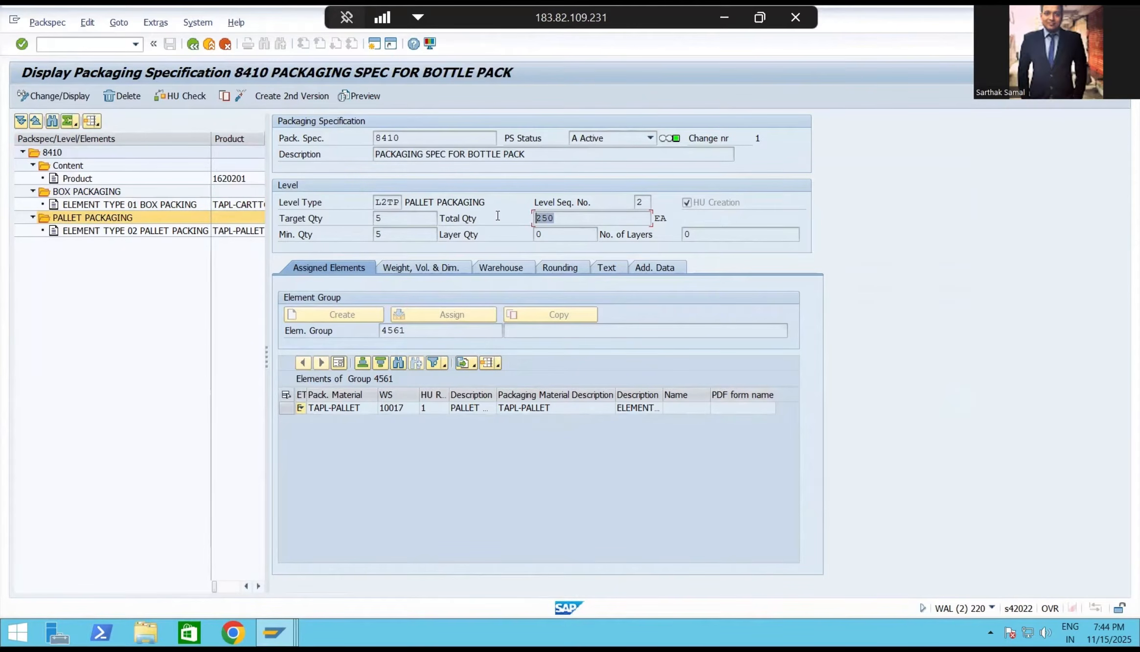
pyautogui.click(180, 205)
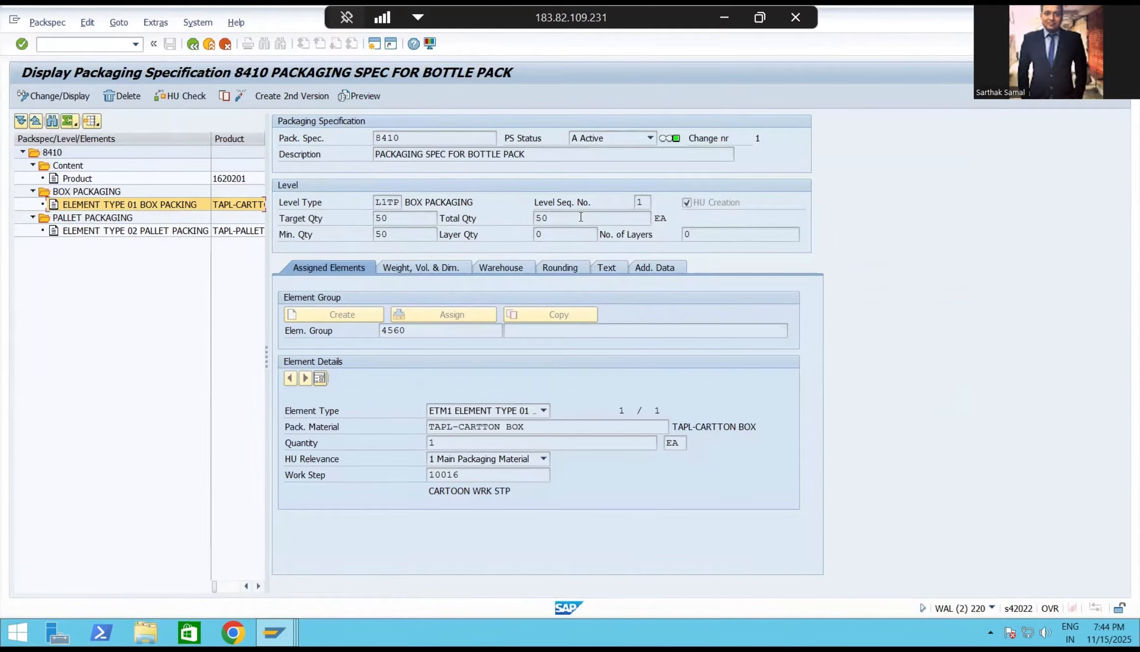
# Switch back to the inbound delivery session and check the quantity of item product 1620201.
pyautogui.moveTo(274, 632)
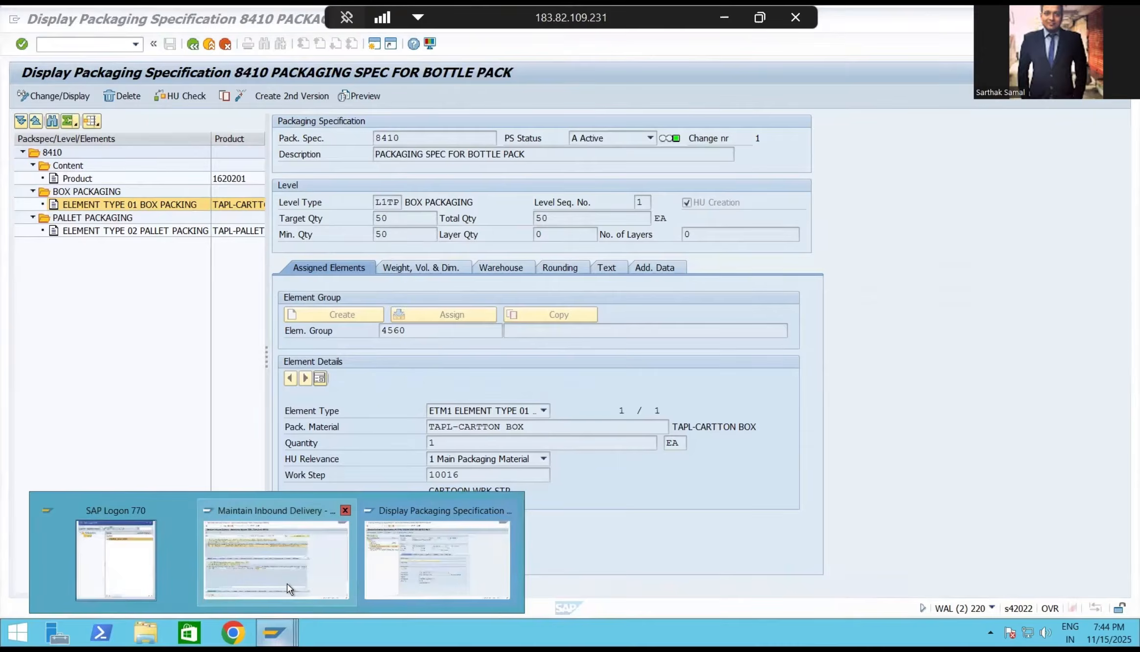
pyautogui.click(277, 562)
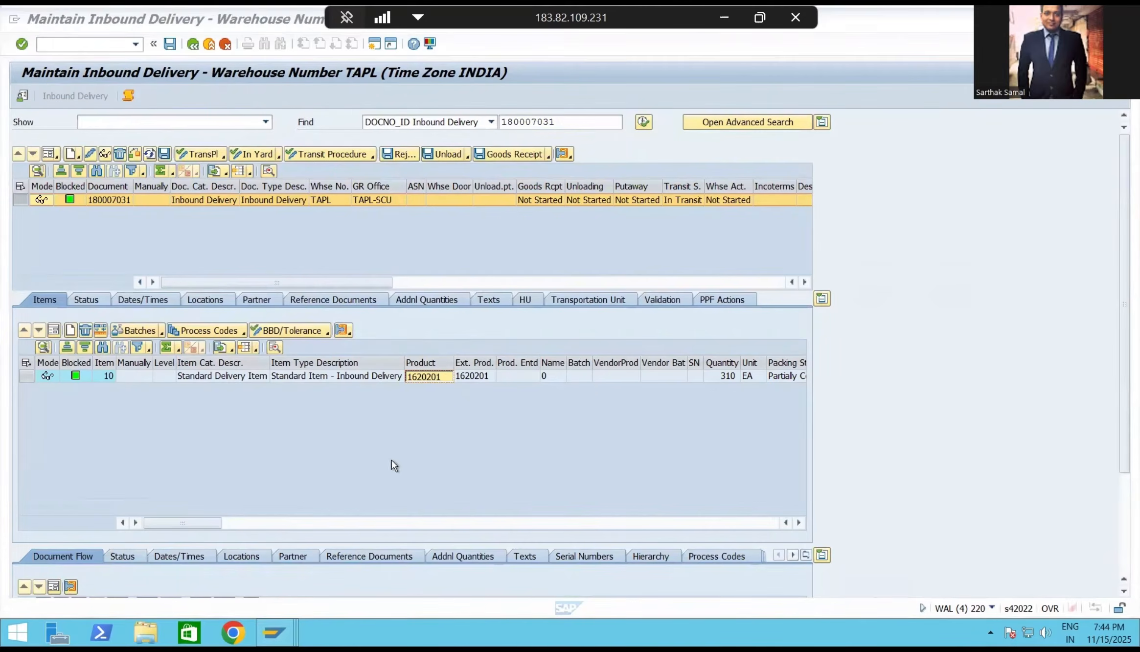
pyautogui.click(728, 377)
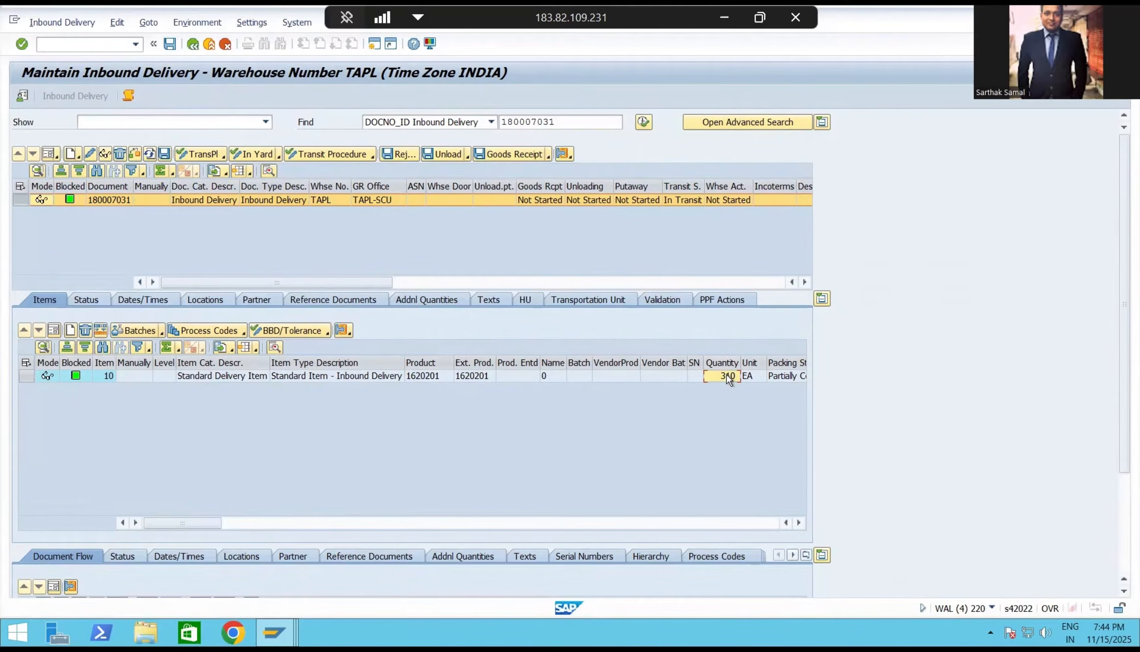
# Review the delivery's TAPL-PALLET and TAPL-CARTTON BOX handling units against its item.
pyautogui.click(531, 305)
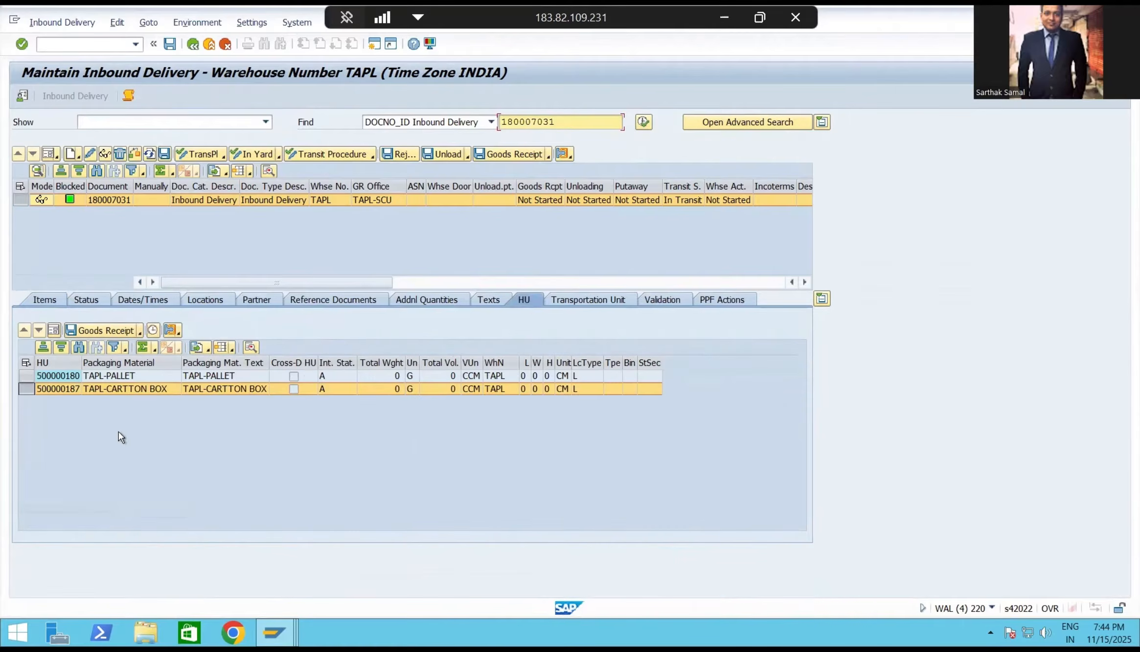
pyautogui.click(26, 375)
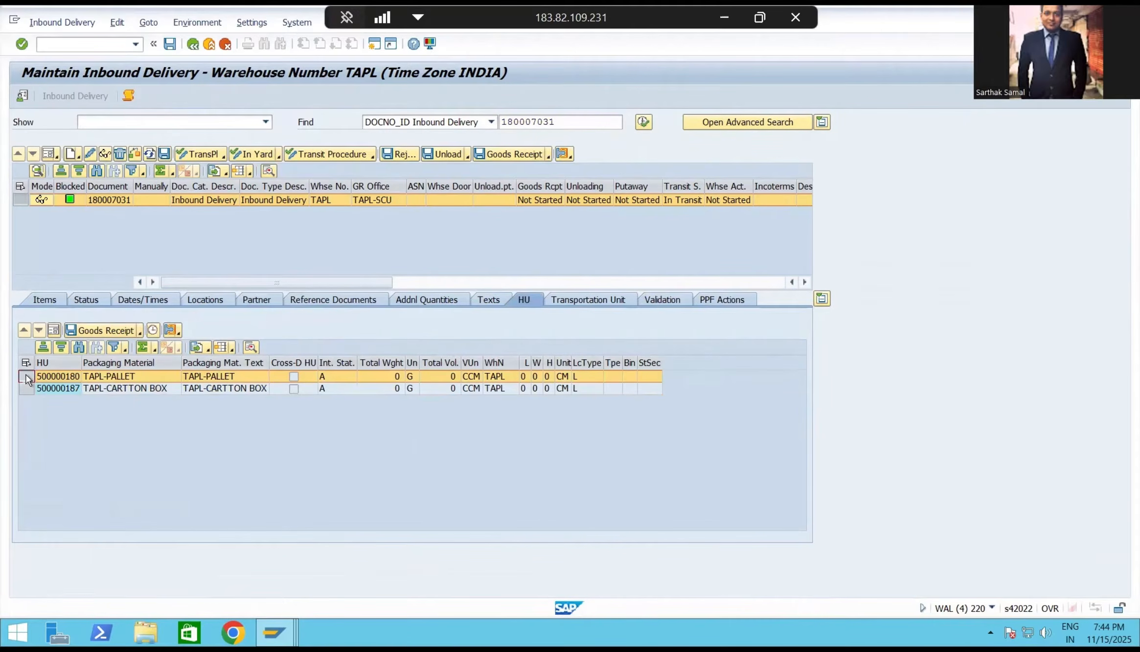
pyautogui.click(27, 389)
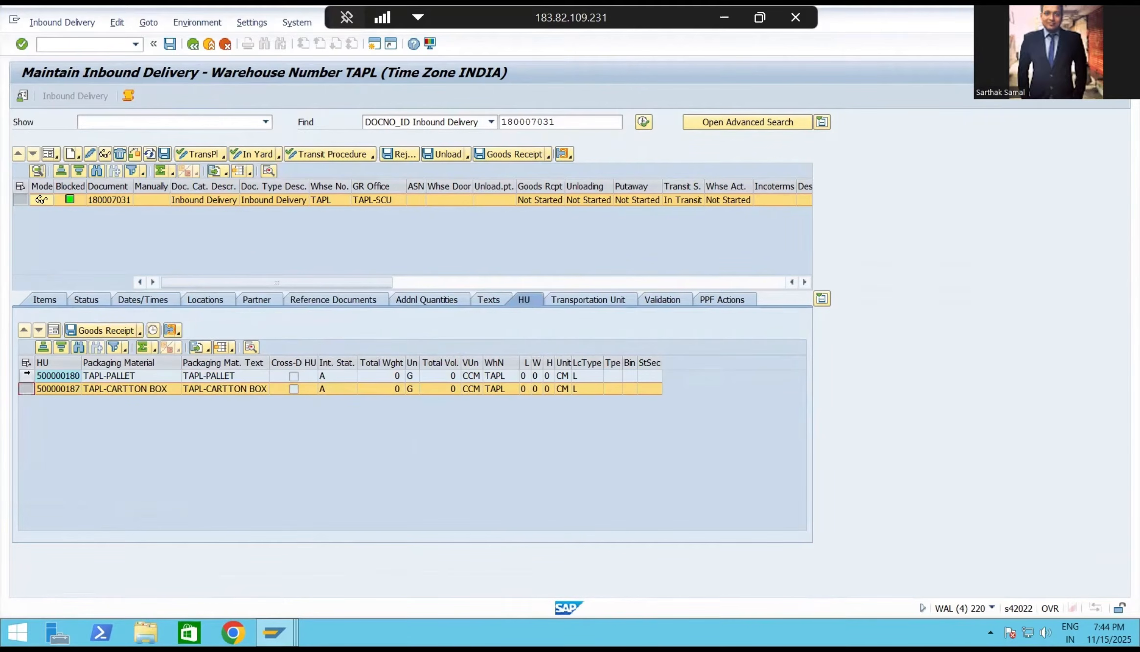
pyautogui.click(27, 376)
pyautogui.click(27, 389)
pyautogui.click(26, 363)
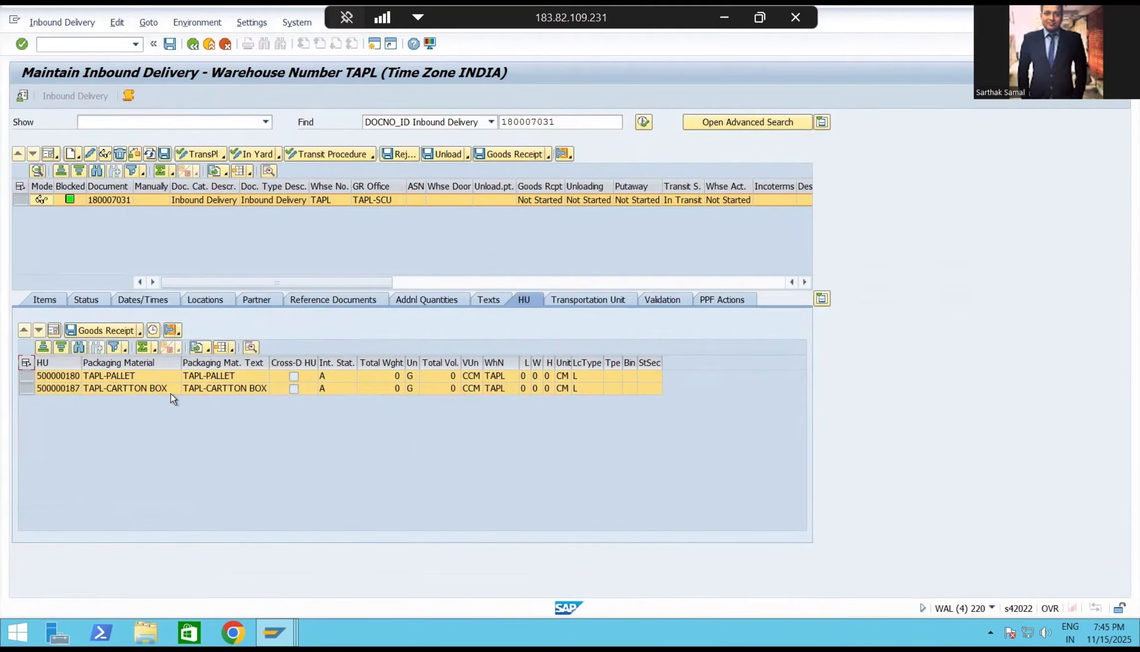
pyautogui.click(44, 300)
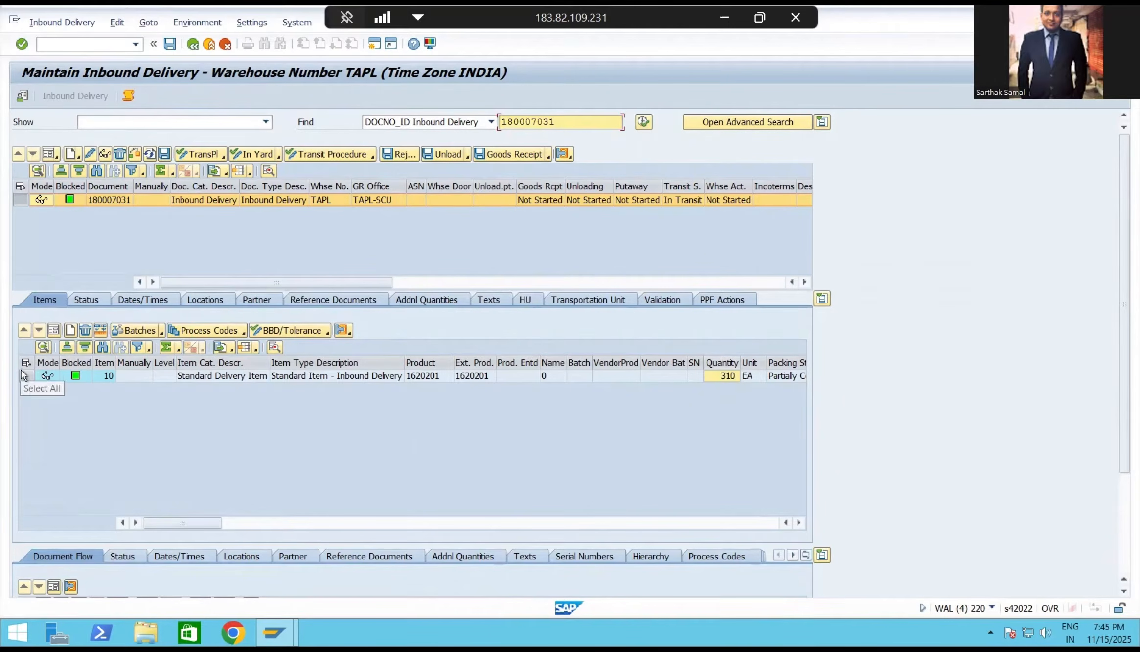
pyautogui.click(523, 299)
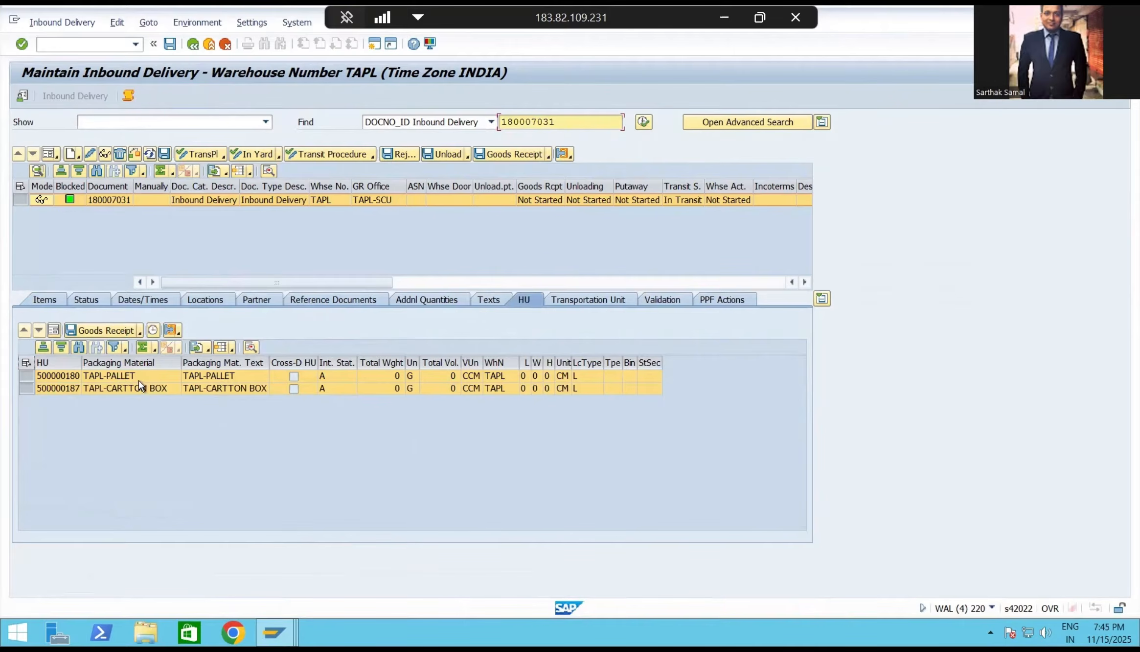
# Open the Pack follow-on function for the delivery item and widen the packing overview to show more columns.
pyautogui.click(45, 299)
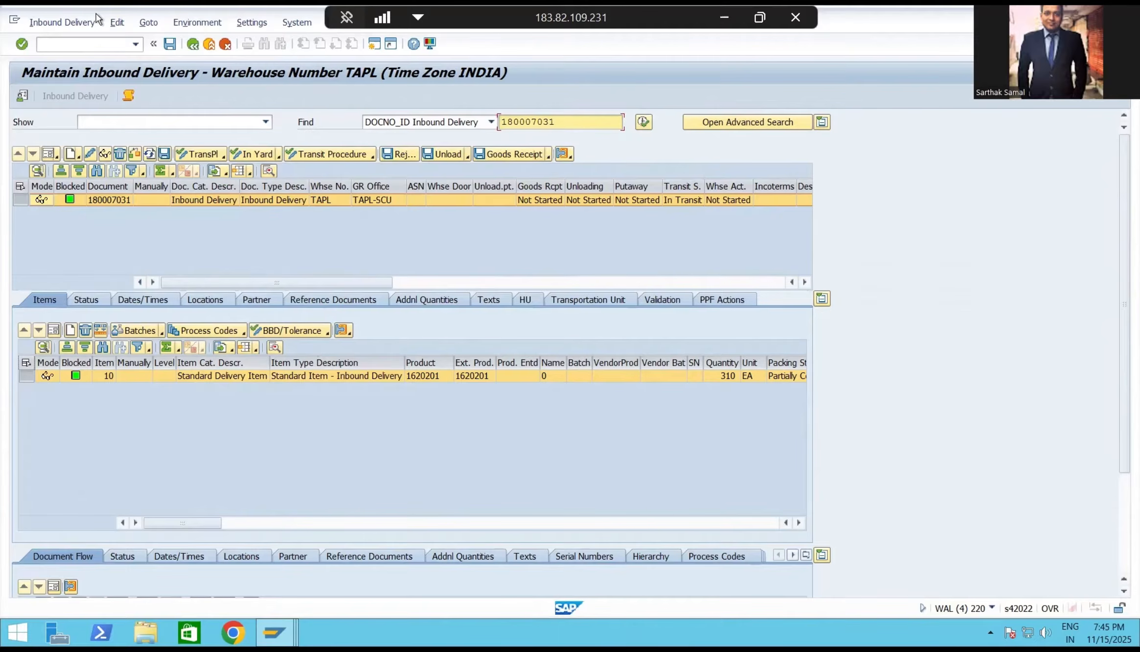
pyautogui.click(74, 23)
pyautogui.moveTo(74, 59)
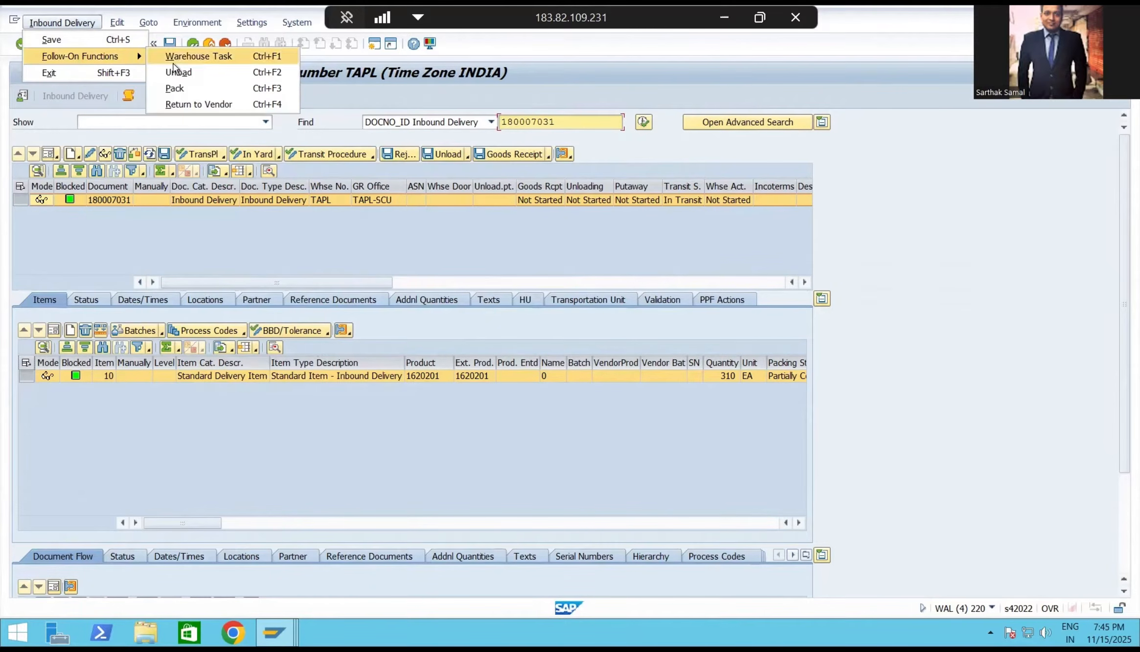
pyautogui.click(176, 87)
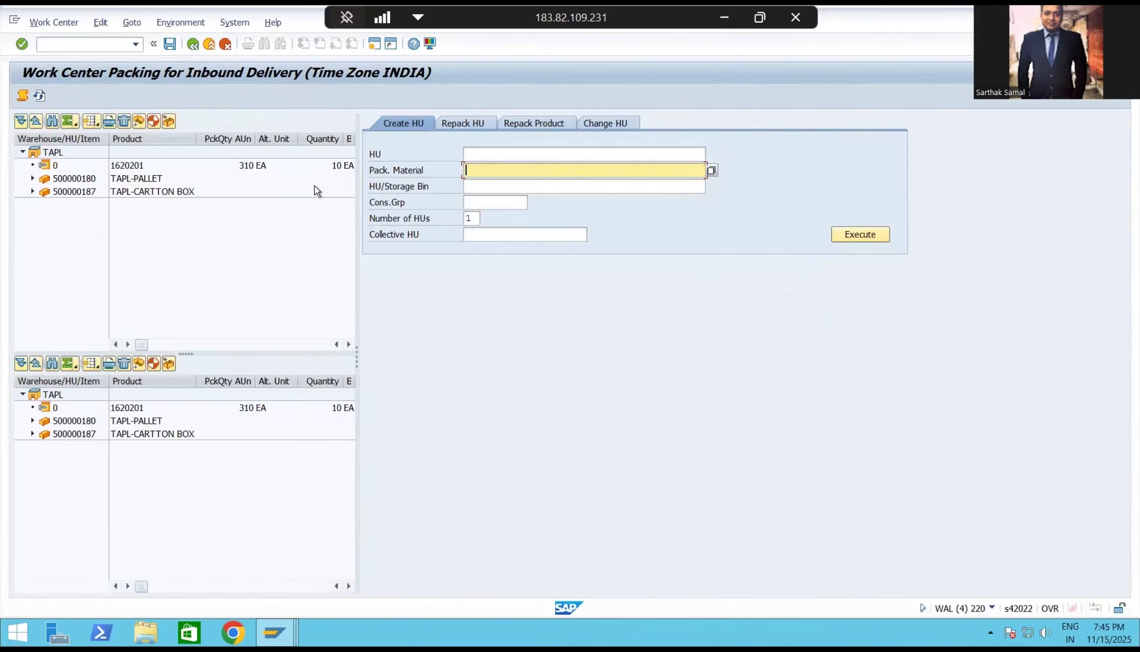
pyautogui.click(344, 165)
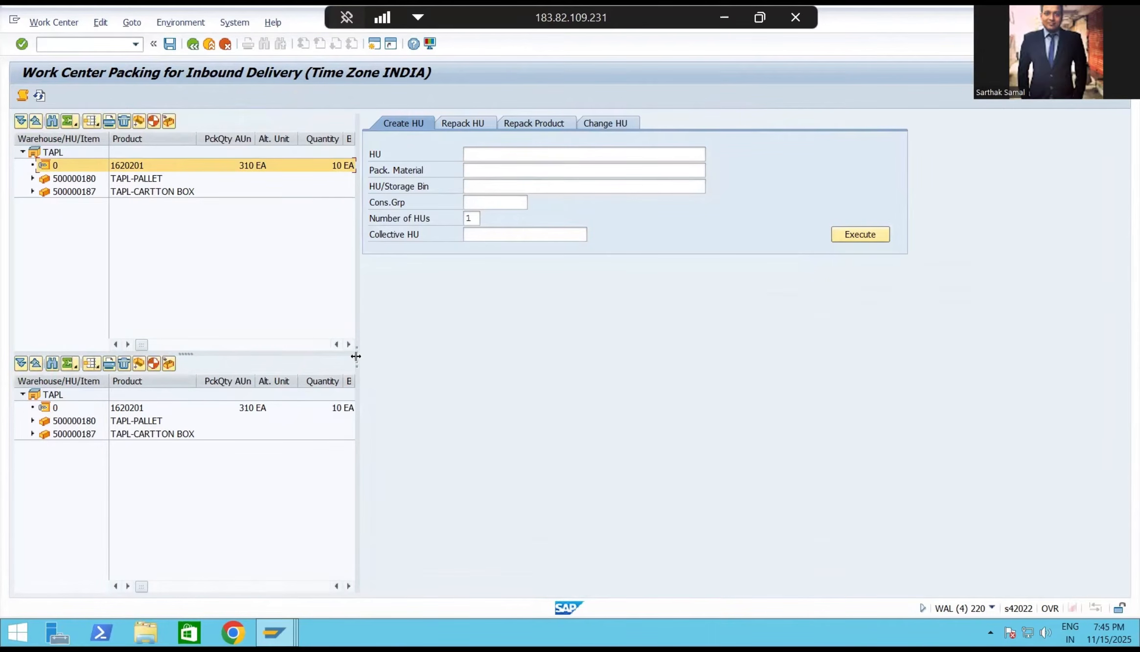
pyautogui.moveTo(363, 359); pyautogui.dragTo(515, 364)
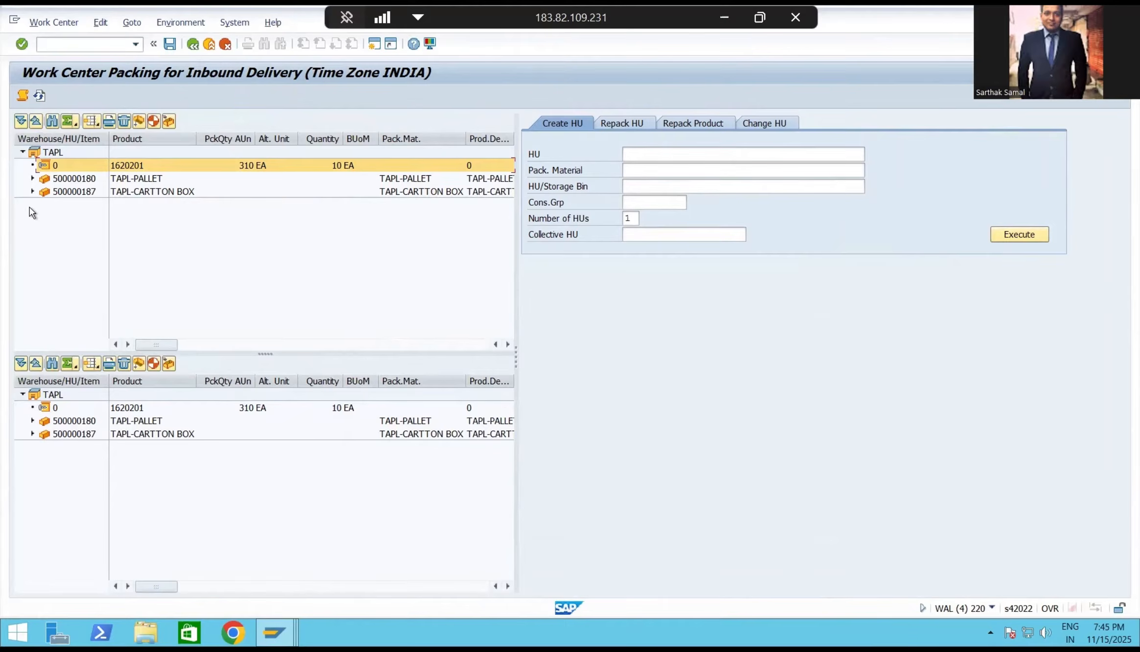
# Expand the TAPL-PALLET and the standalone TAPL-CARTTON BOX handling units to inspect their contents.
pyautogui.click(33, 179)
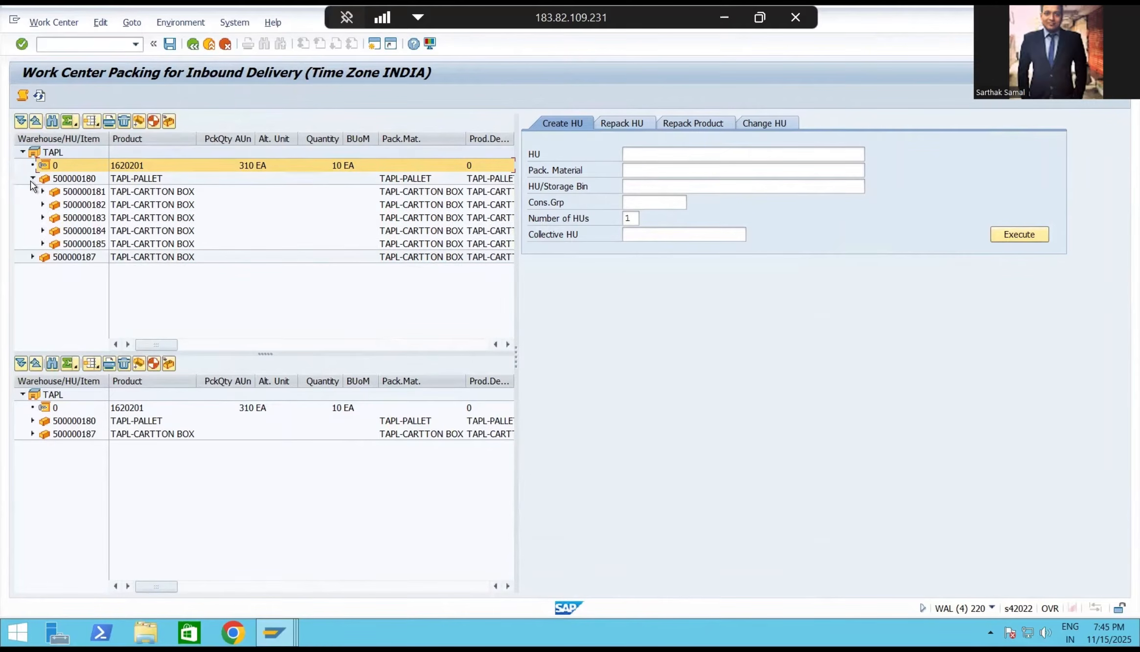
pyautogui.click(137, 180)
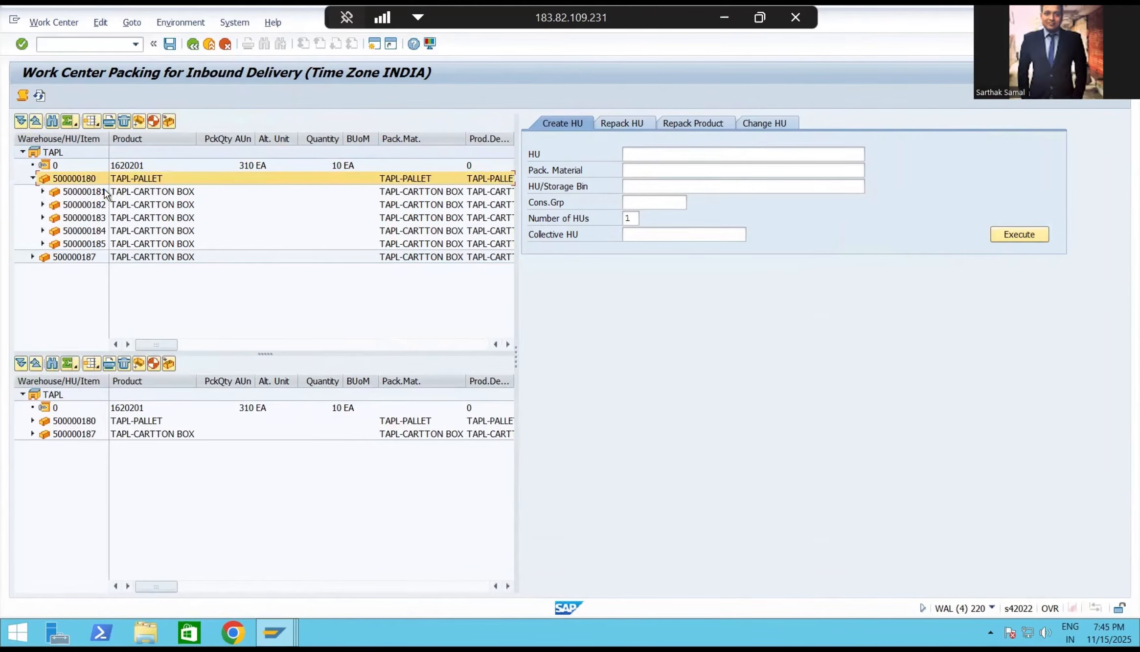
pyautogui.click(138, 192)
pyautogui.click(134, 205)
pyautogui.click(130, 217)
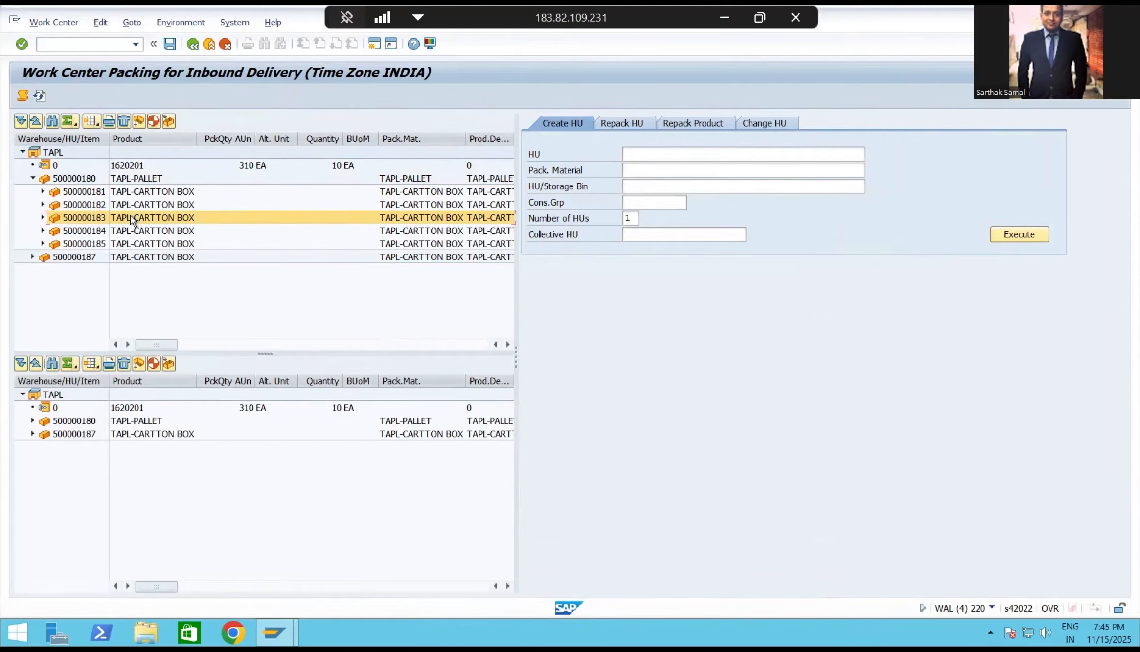
pyautogui.click(132, 231)
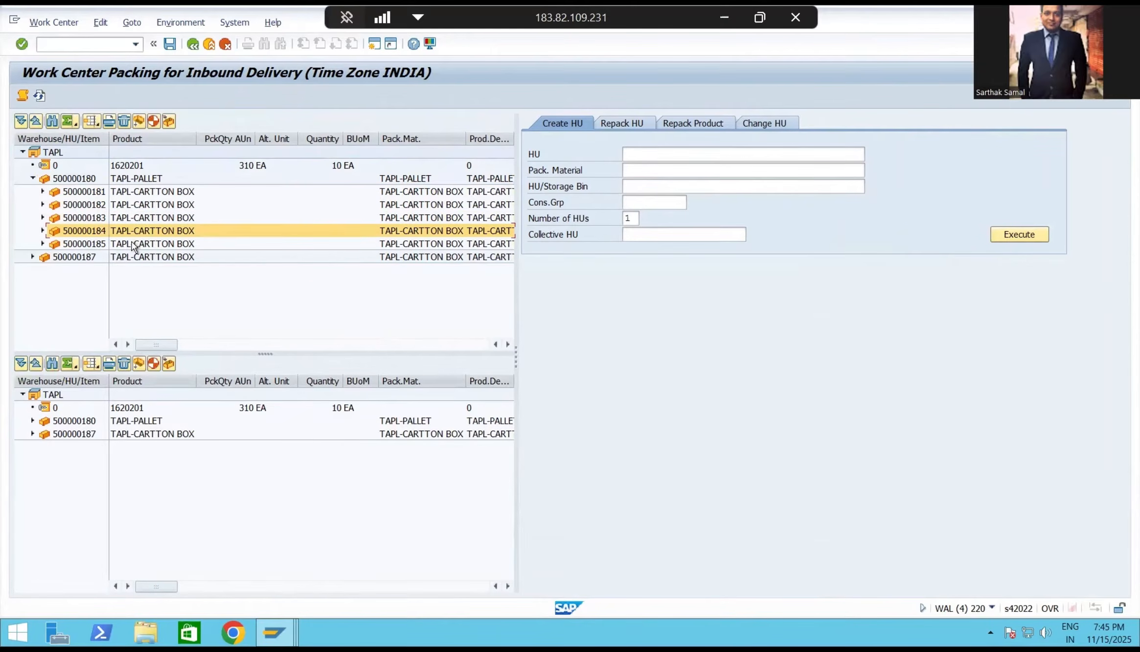
pyautogui.click(32, 256)
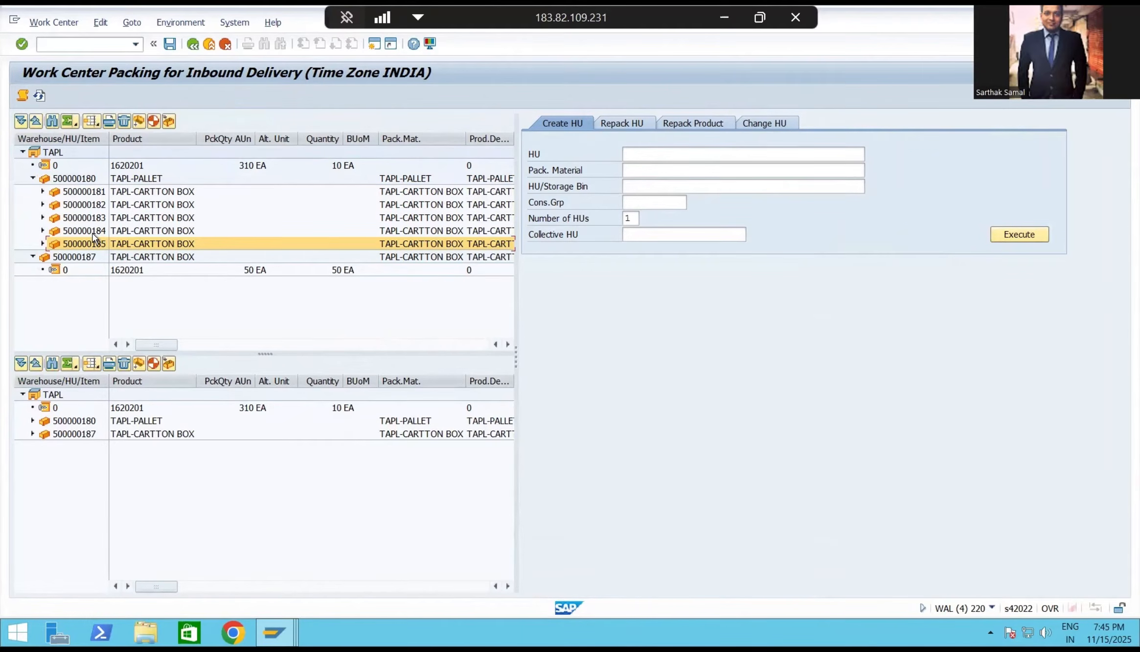
# Compare the cartons nested on the pallet with the standalone carton, and collapse the pallet's hierarchy.
pyautogui.click(124, 180)
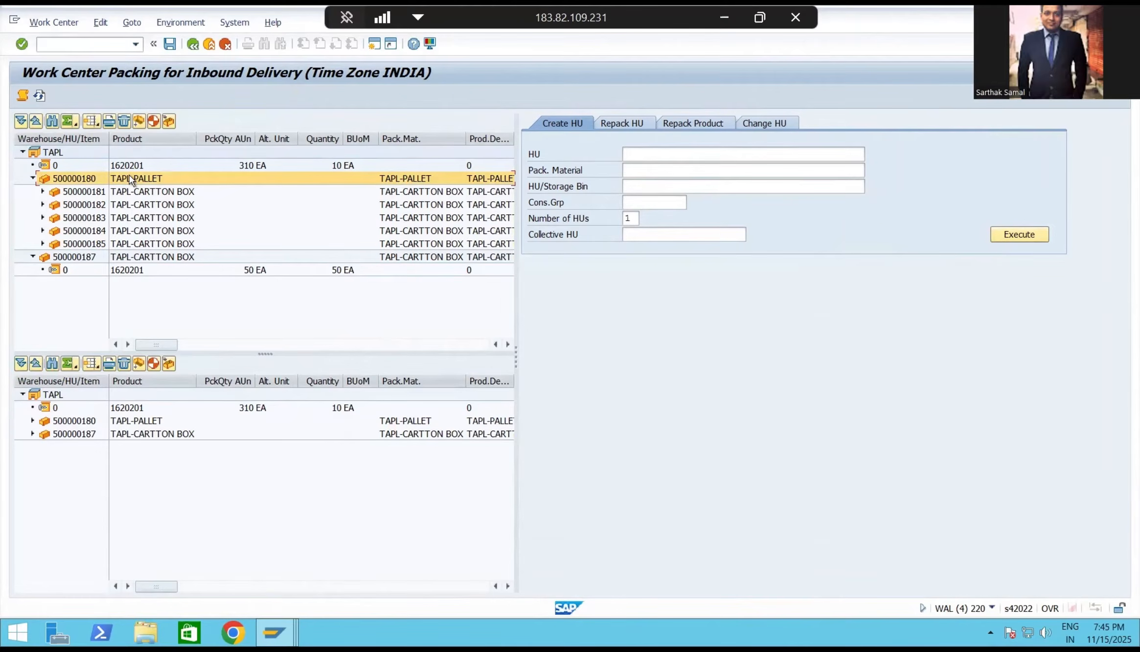
pyautogui.moveTo(99, 192)
pyautogui.mouseDown()
pyautogui.moveTo(107, 248)
pyautogui.moveTo(102, 193)
pyautogui.mouseUp()
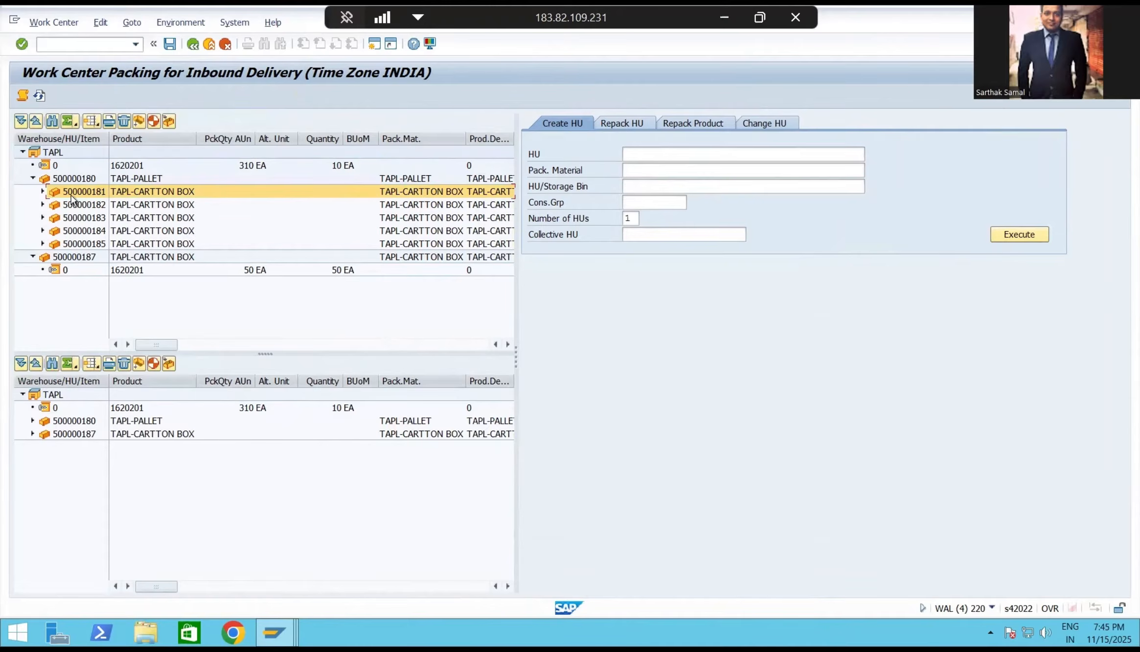
pyautogui.click(105, 244)
pyautogui.click(97, 259)
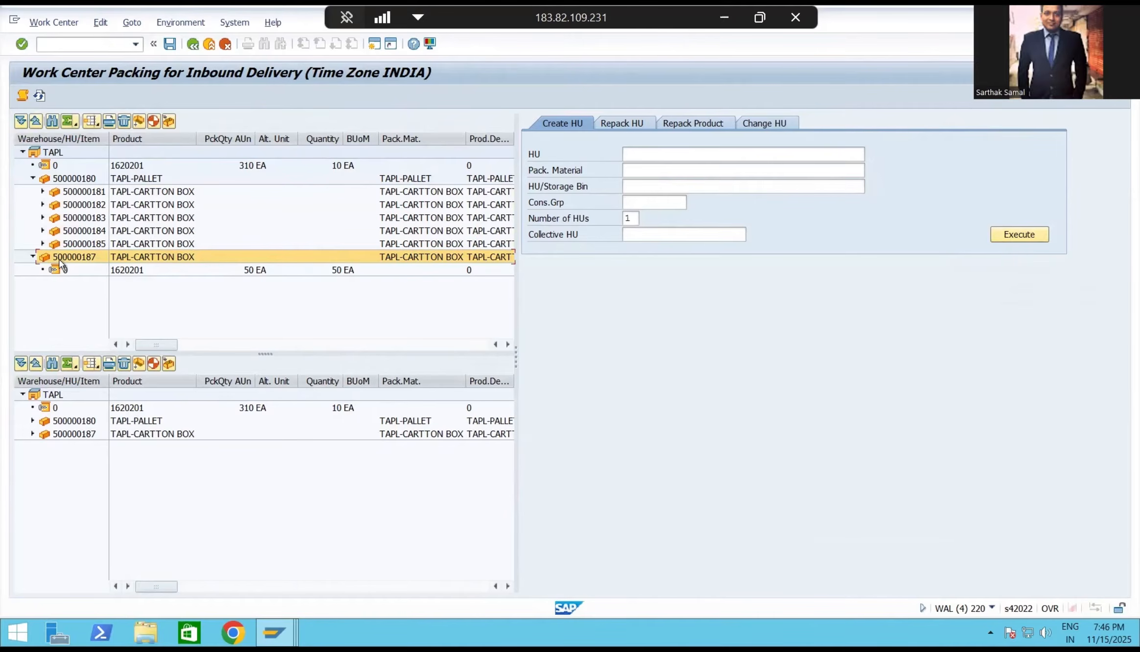
pyautogui.click(32, 179)
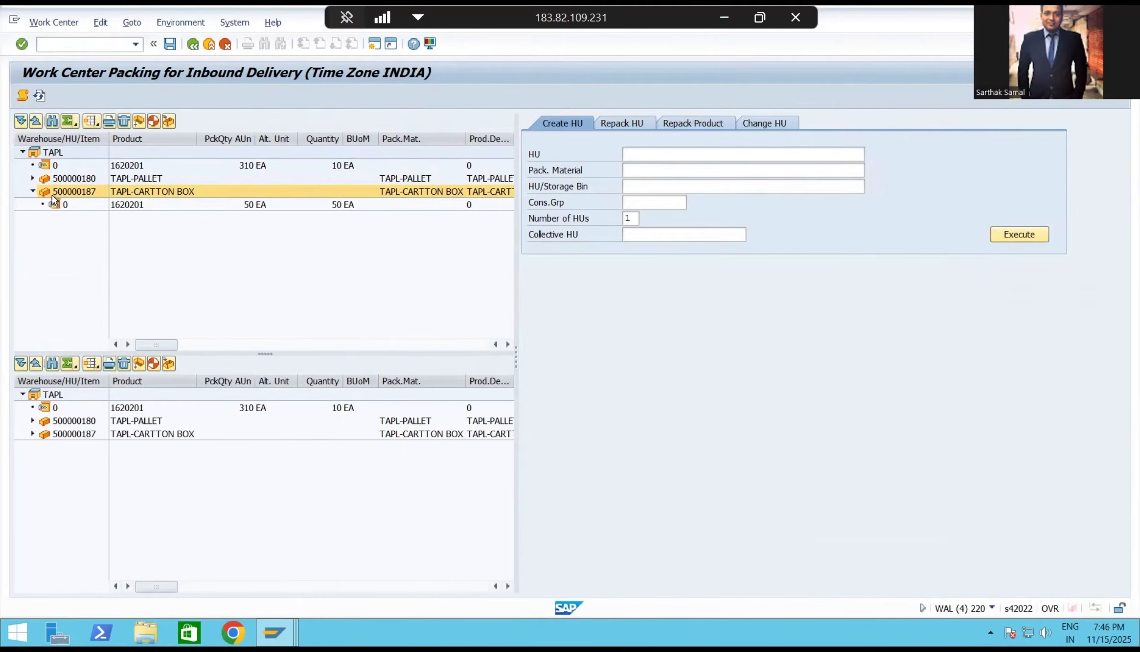
# Create one handling unit with packaging material TAPL-CARTTON BOX.
pyautogui.click(672, 170)
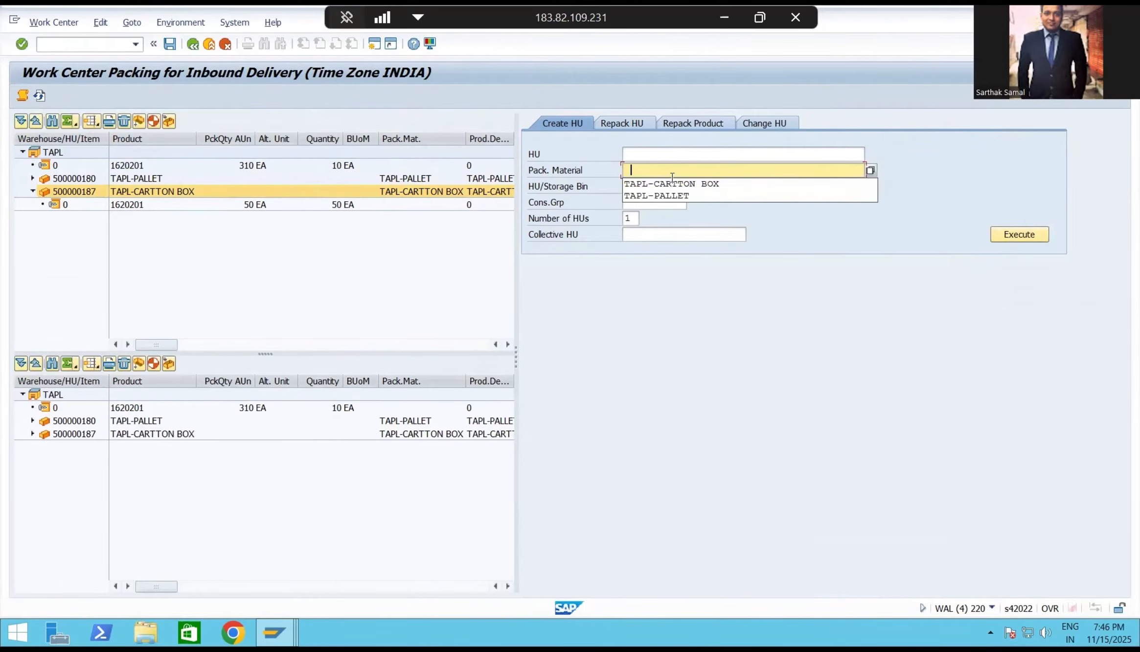
pyautogui.click(674, 182)
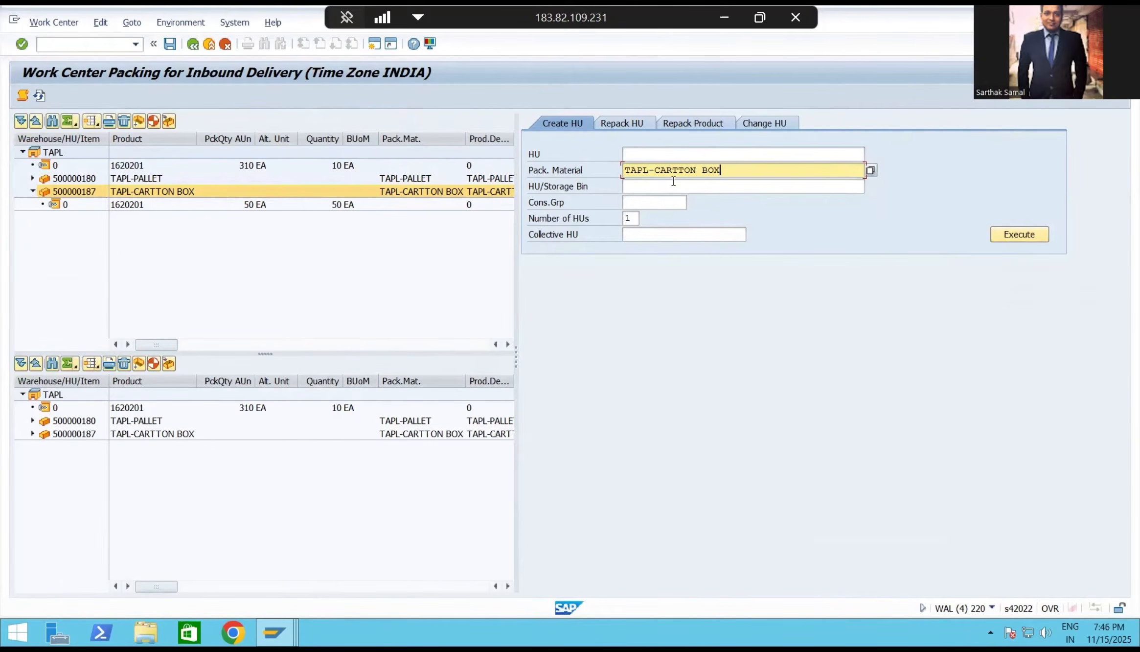
pyautogui.click(1011, 234)
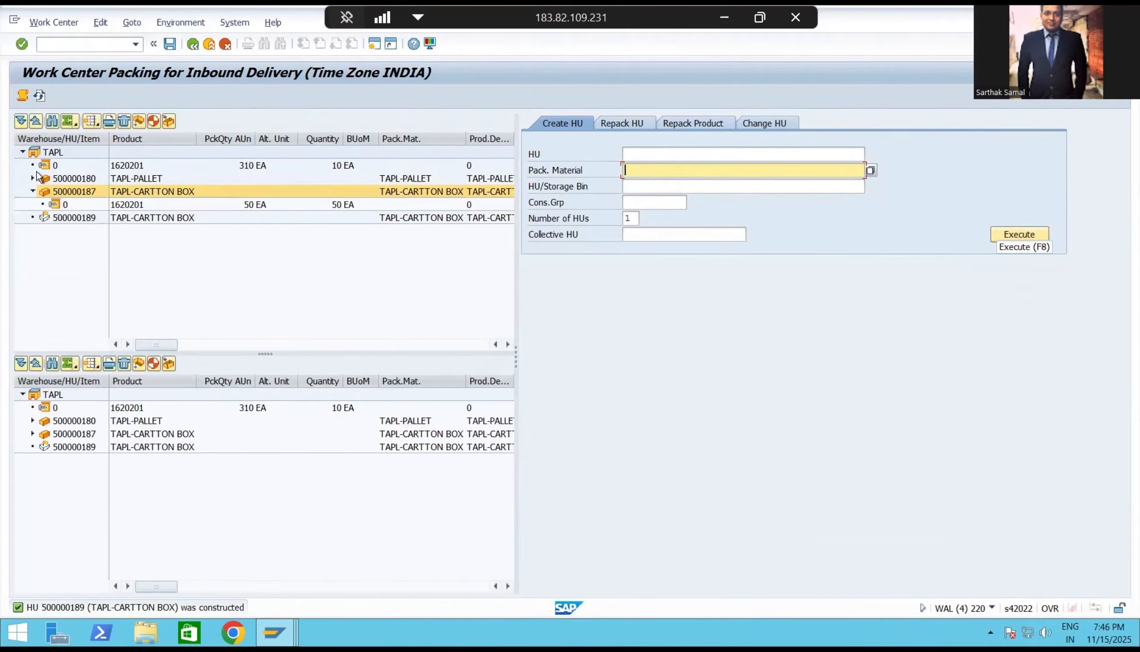
# Pack the remaining 10 EA of product 1620201 into the new carton, save, and review the resulting handling units.
pyautogui.moveTo(134, 165); pyautogui.dragTo(104, 224)
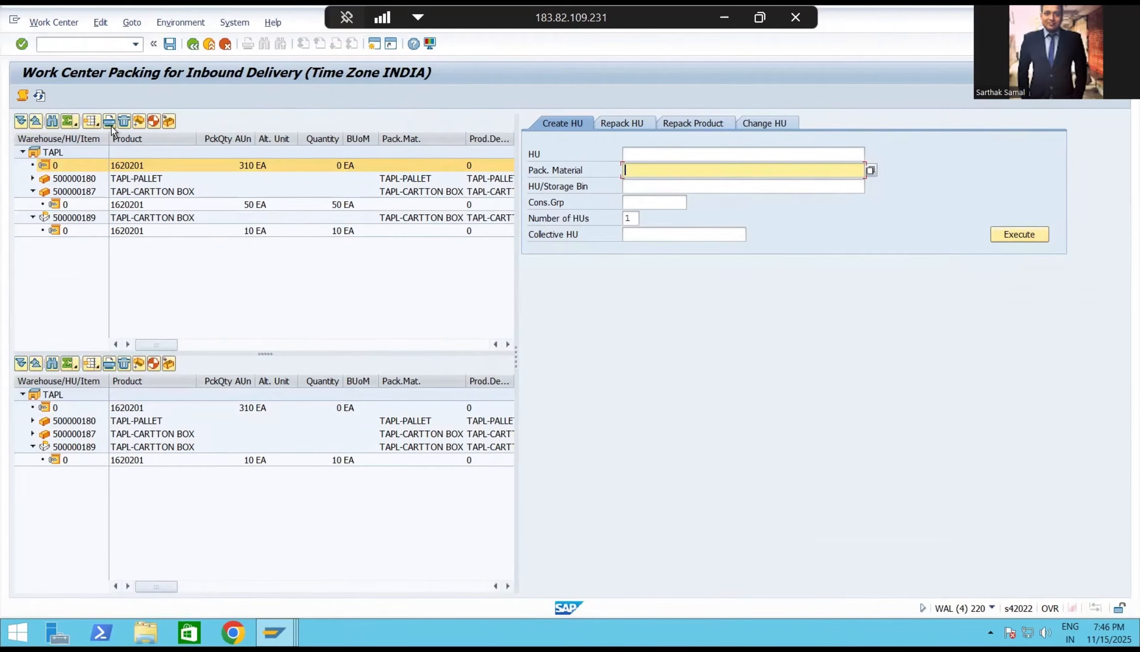
pyautogui.click(173, 43)
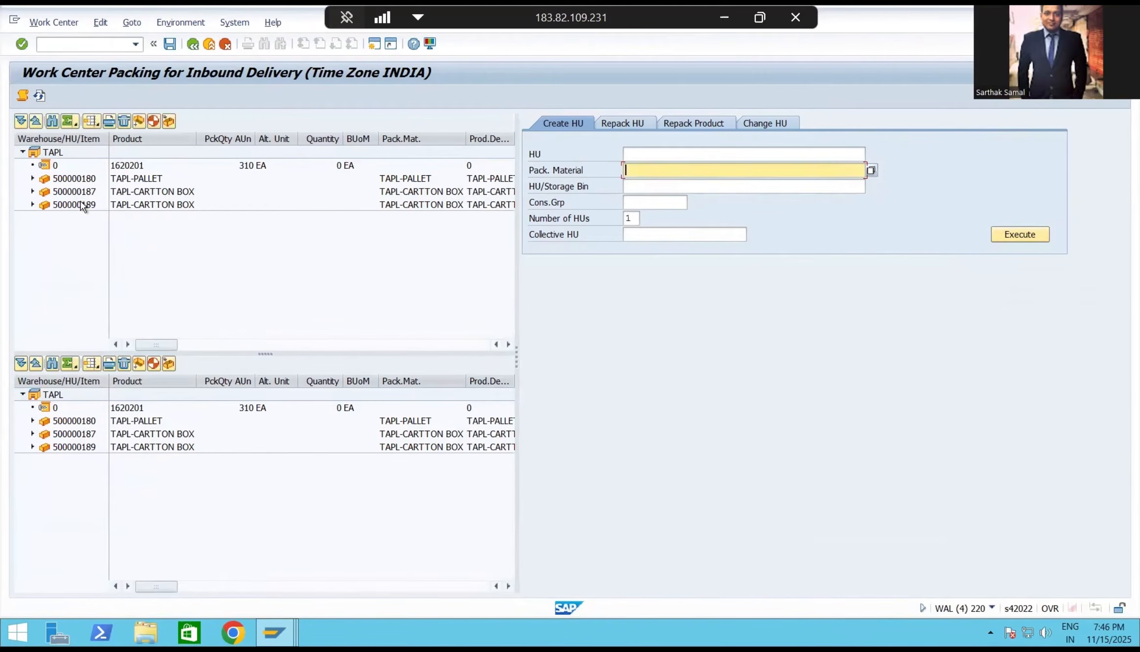
pyautogui.click(80, 201)
pyautogui.click(84, 193)
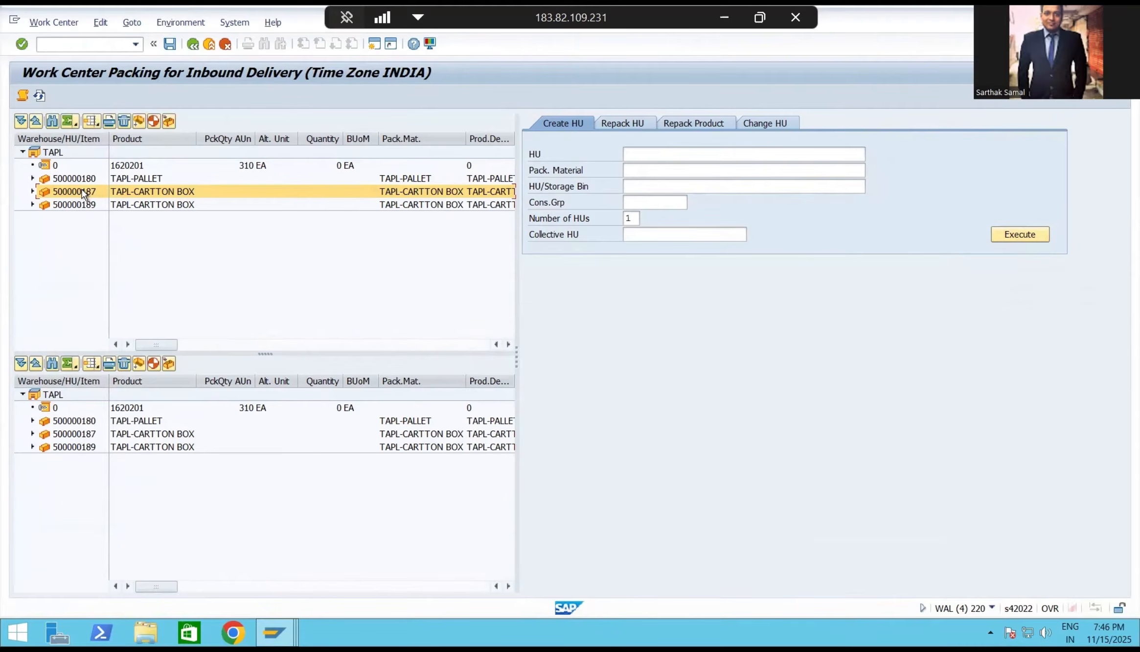
pyautogui.click(133, 177)
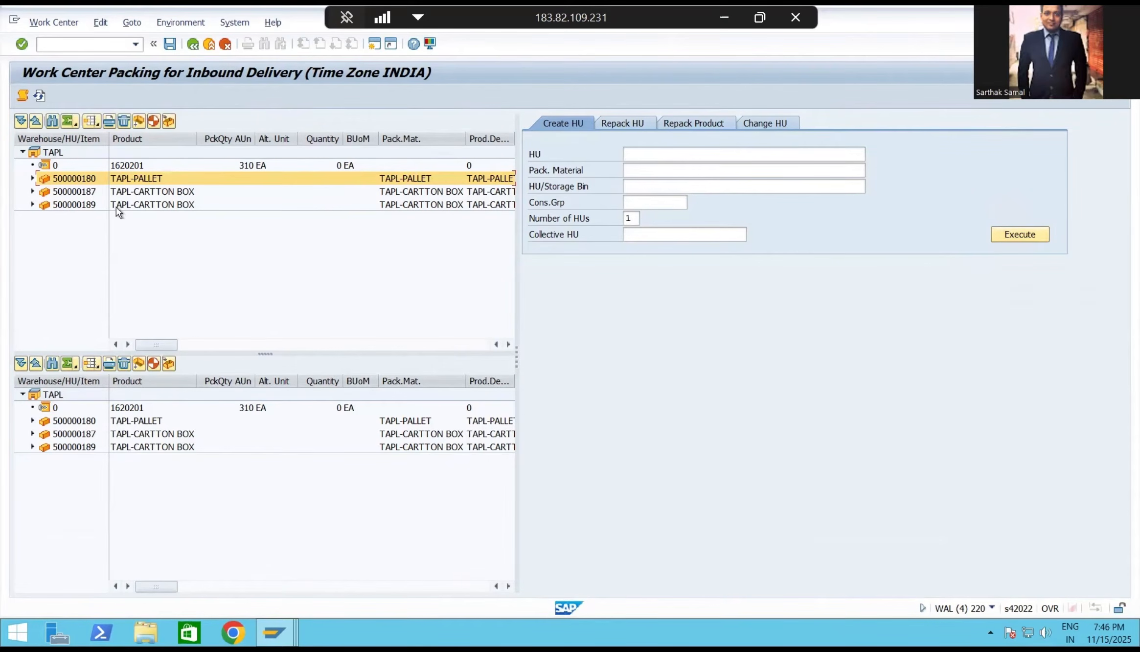
# Create one handling unit with packaging material TAPL-PALLET.
pyautogui.click(681, 169)
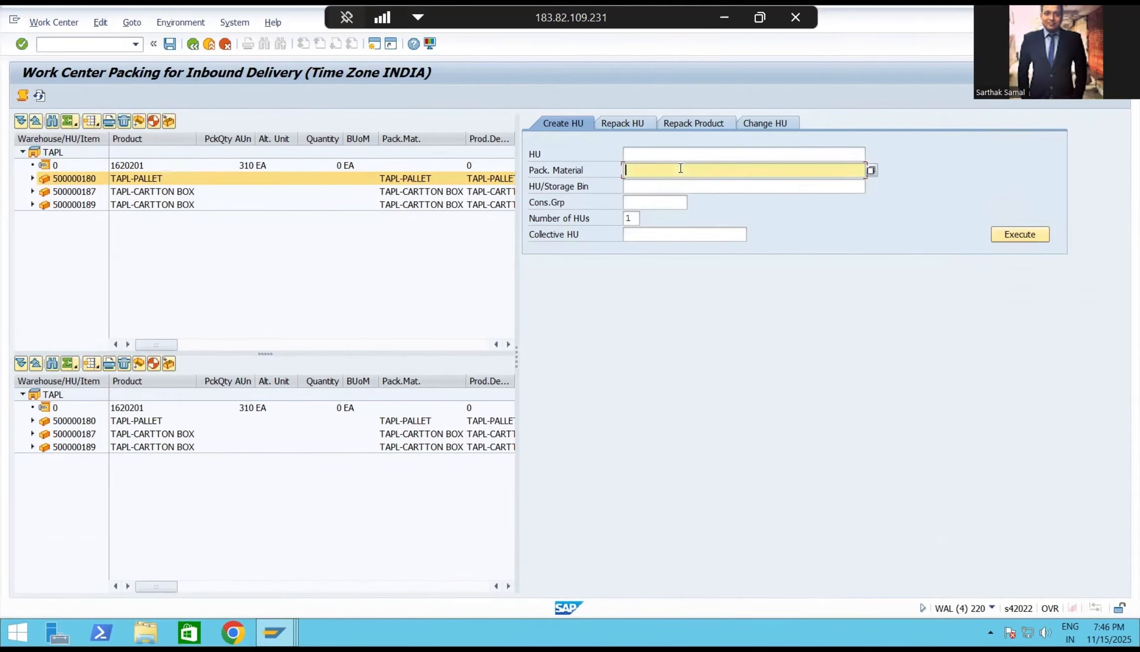
pyautogui.click(685, 194)
pyautogui.click(994, 235)
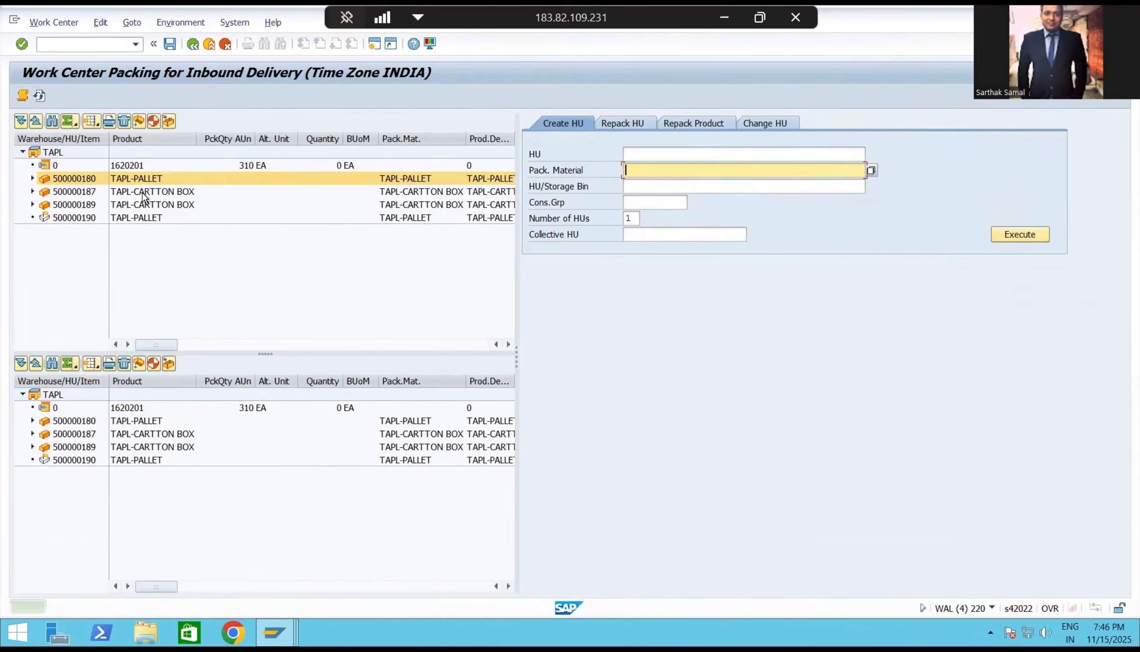
# Pack both standalone TAPL-CARTTON BOX handling units into the new empty TAPL-PALLET and save the packing.
pyautogui.click(133, 192)
pyautogui.moveTo(86, 196); pyautogui.dragTo(97, 220)
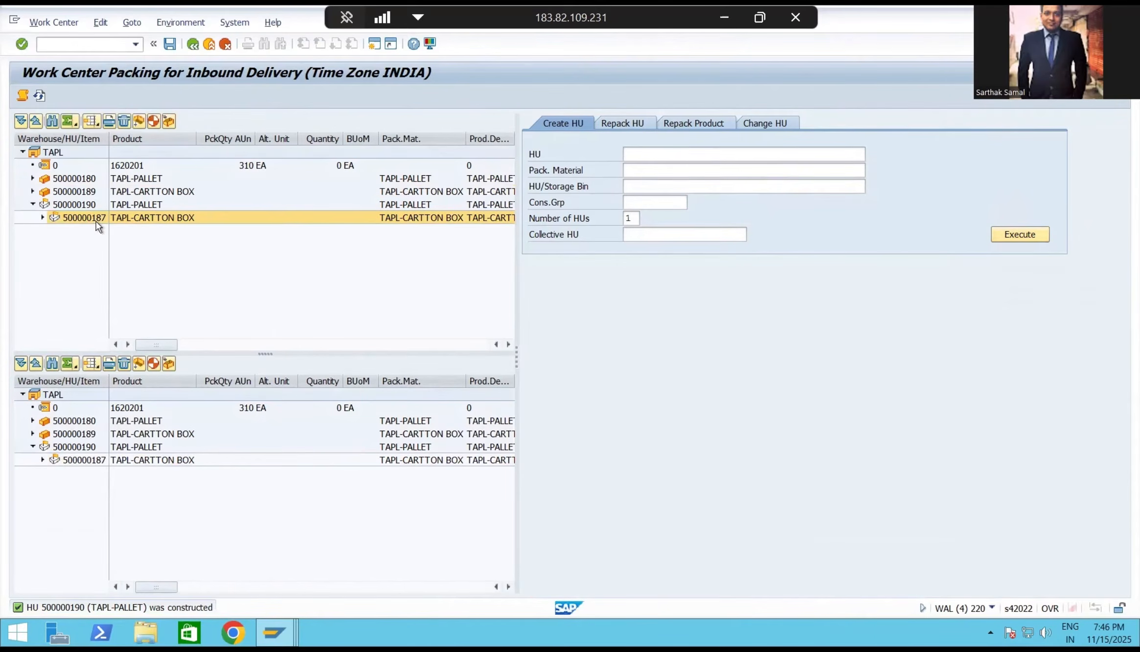
pyautogui.click(94, 193)
pyautogui.moveTo(94, 209); pyautogui.dragTo(94, 205)
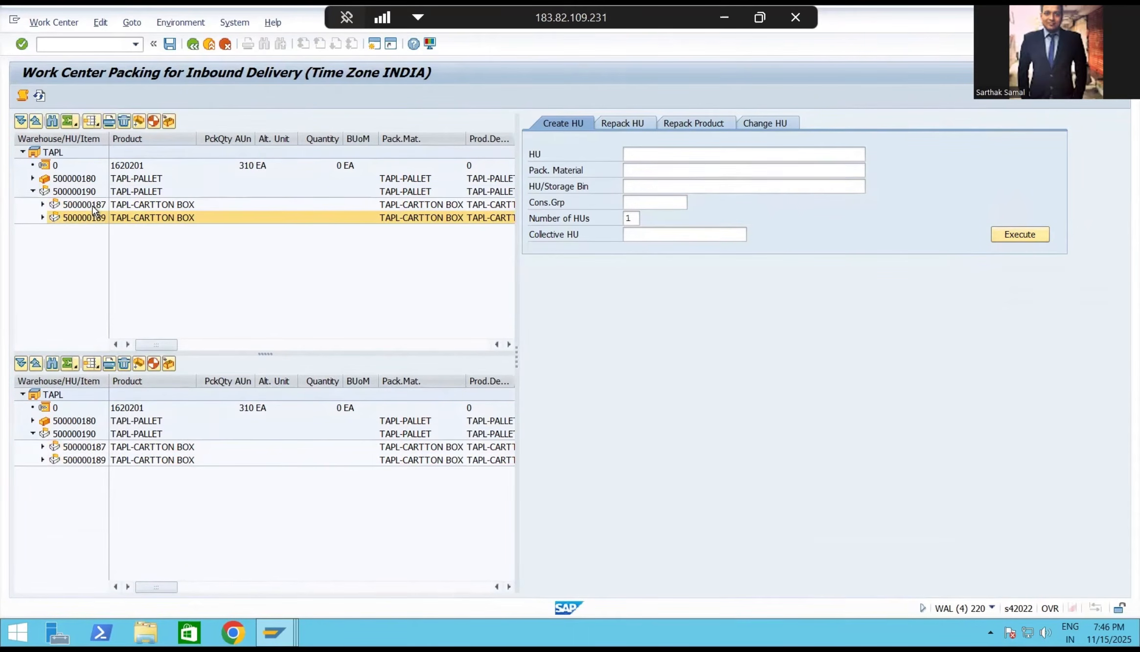
pyautogui.click(170, 43)
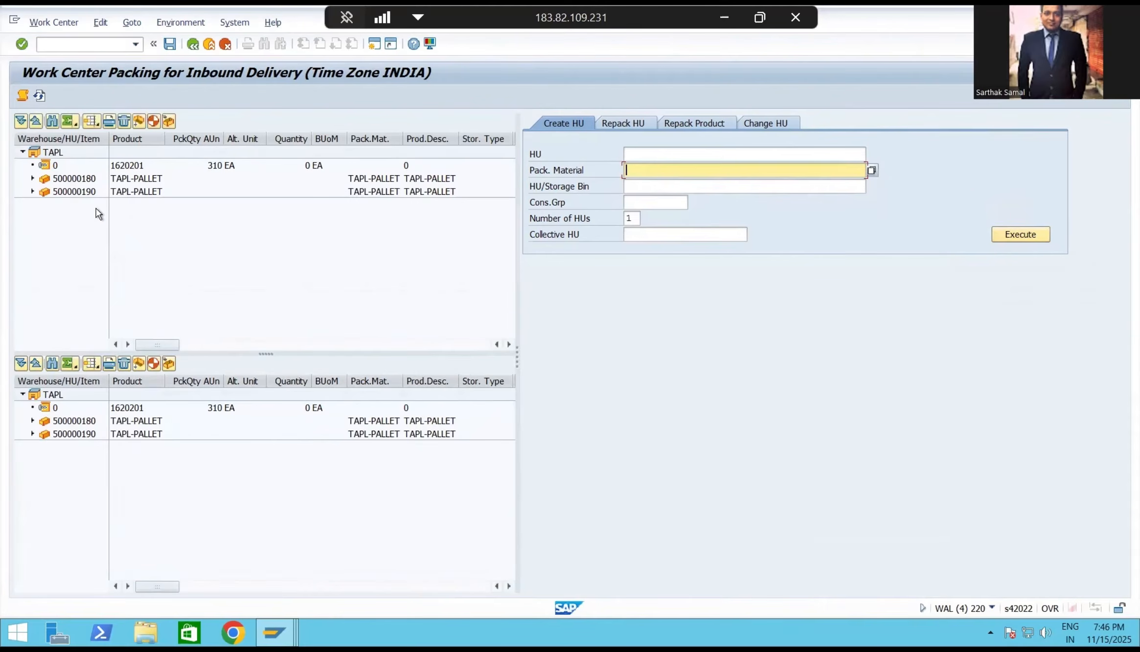
# Examine the cartons nested on both pallets and the product quantities in the new pallet's cartons, and collapse both hierarchies.
pyautogui.click(32, 178)
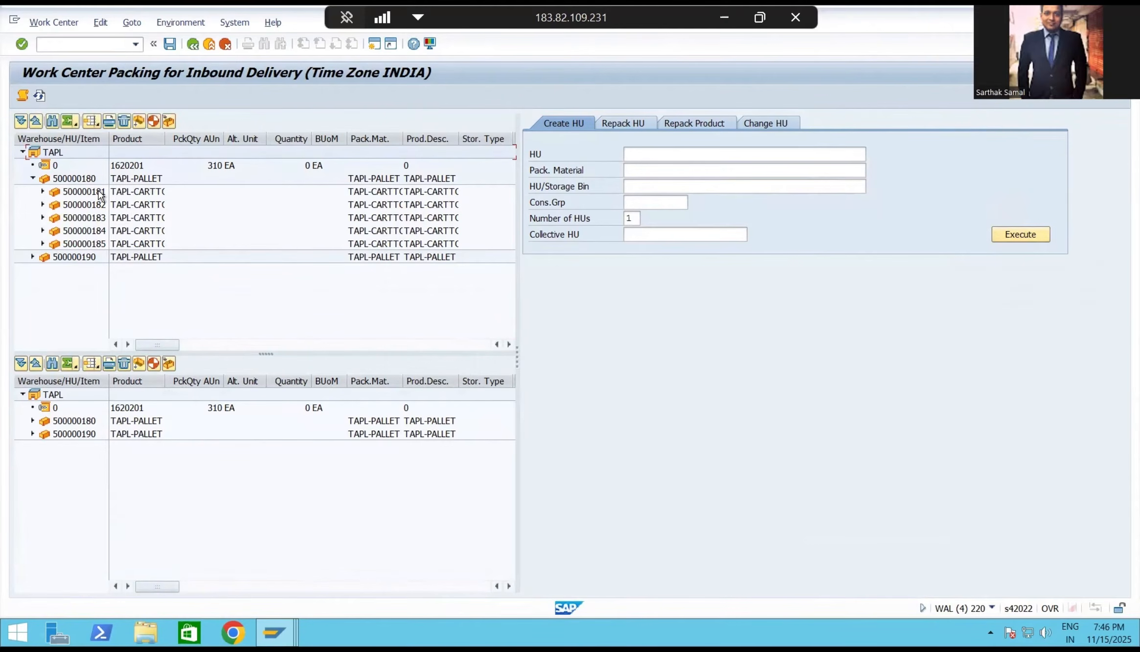
pyautogui.click(91, 178)
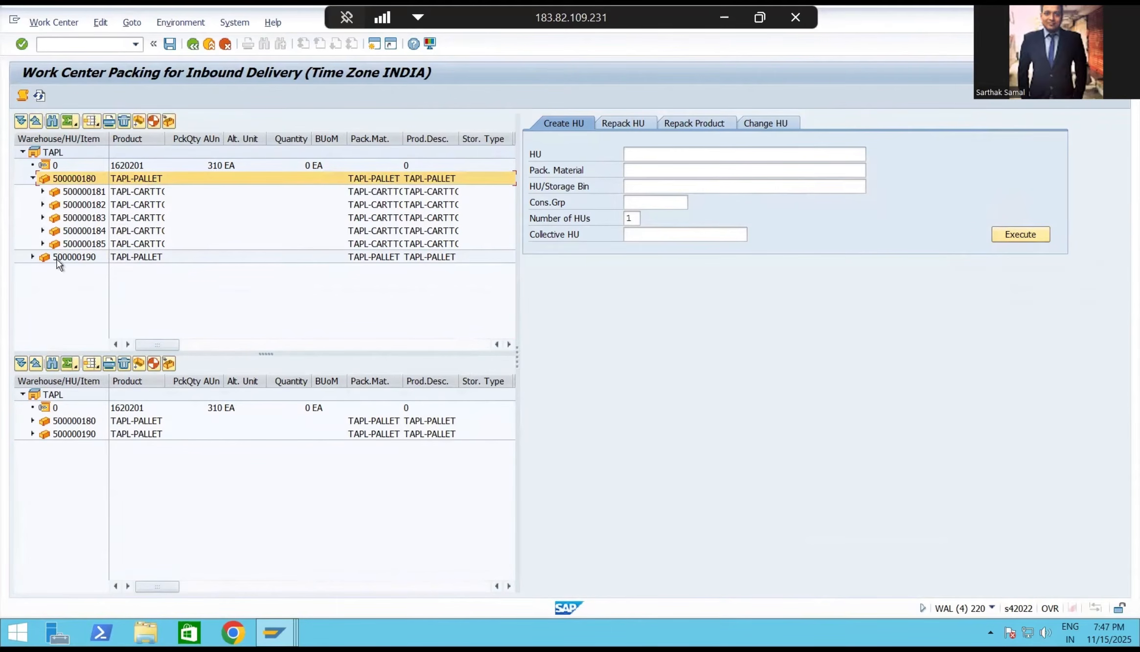
pyautogui.click(33, 257)
pyautogui.click(74, 259)
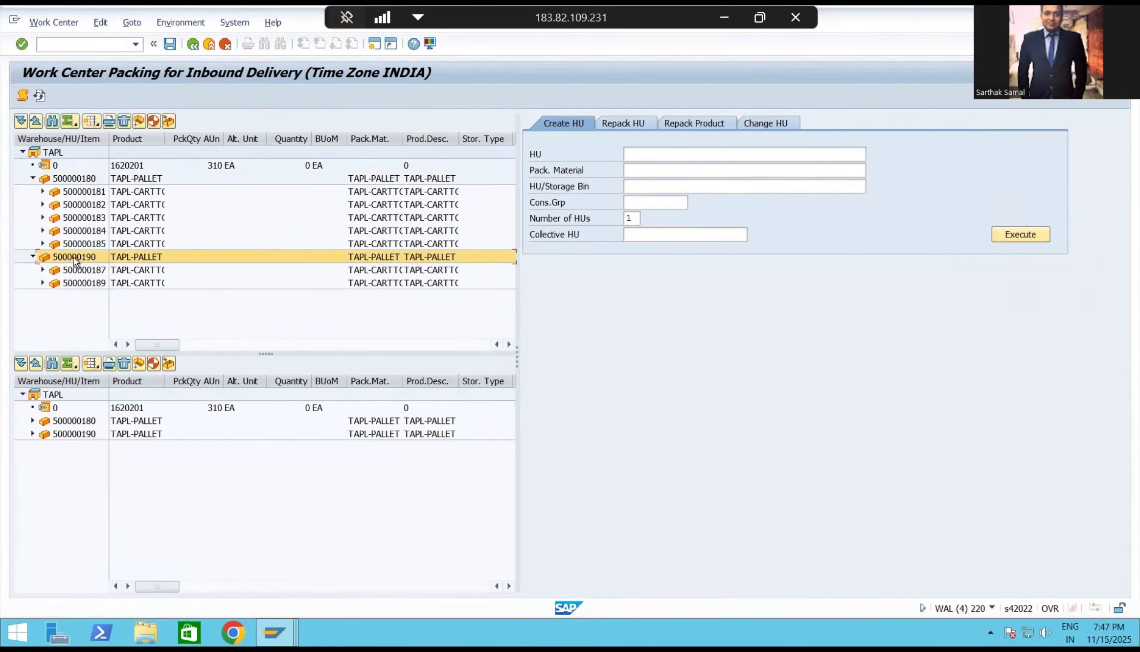
pyautogui.click(93, 272)
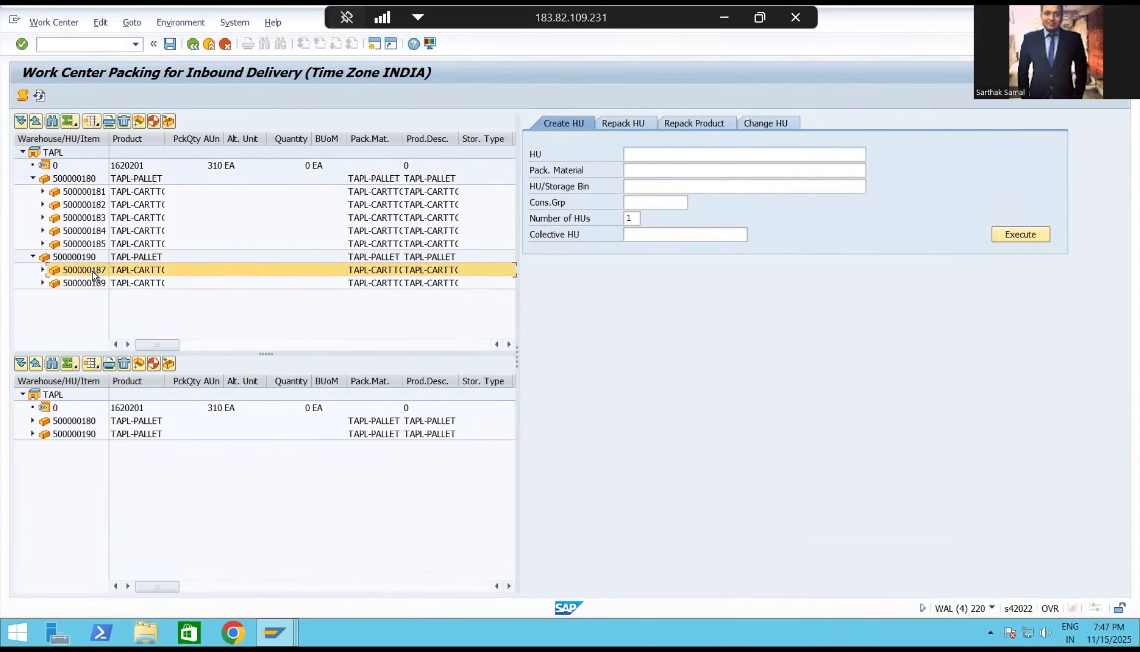
pyautogui.click(42, 283)
pyautogui.click(233, 297)
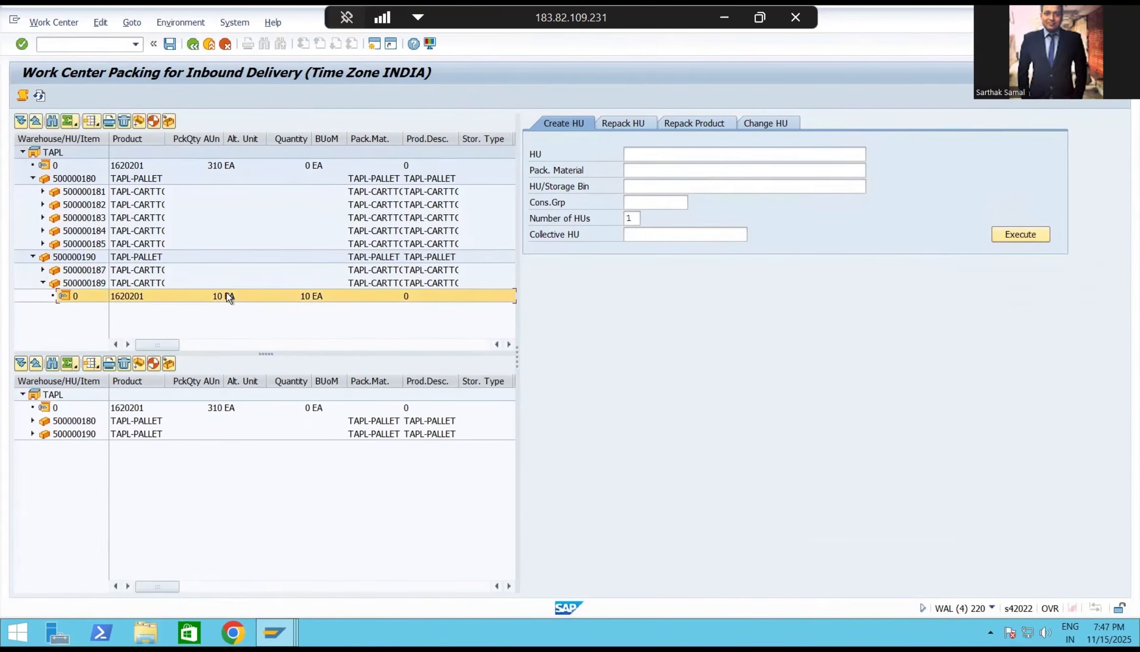
pyautogui.click(43, 270)
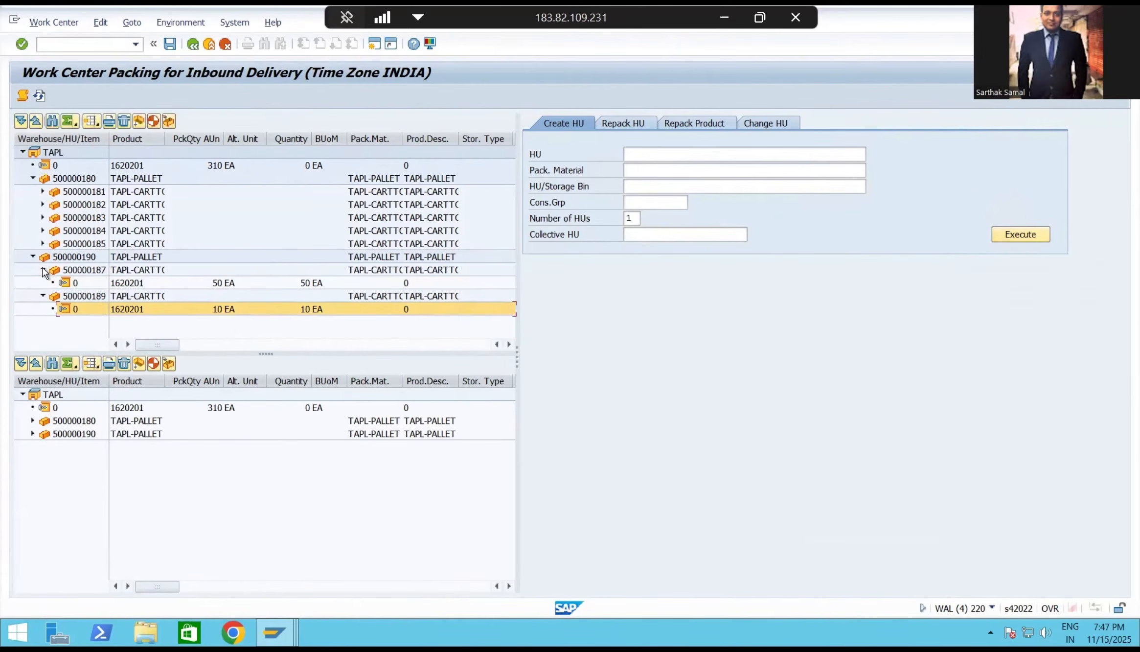
pyautogui.click(68, 259)
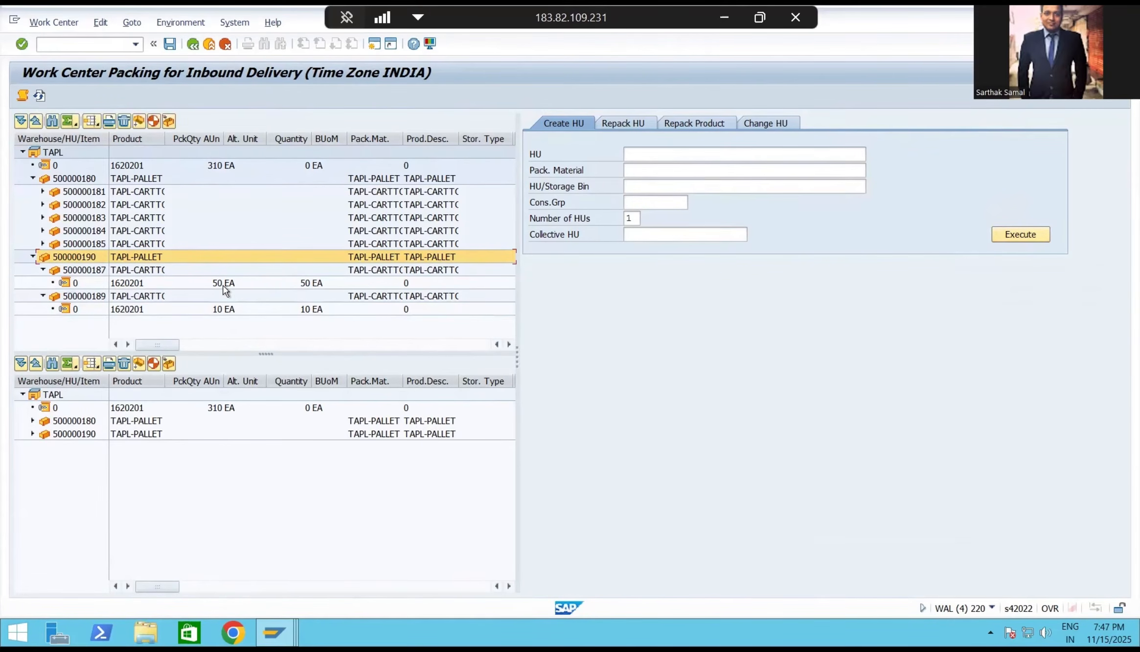
pyautogui.click(32, 257)
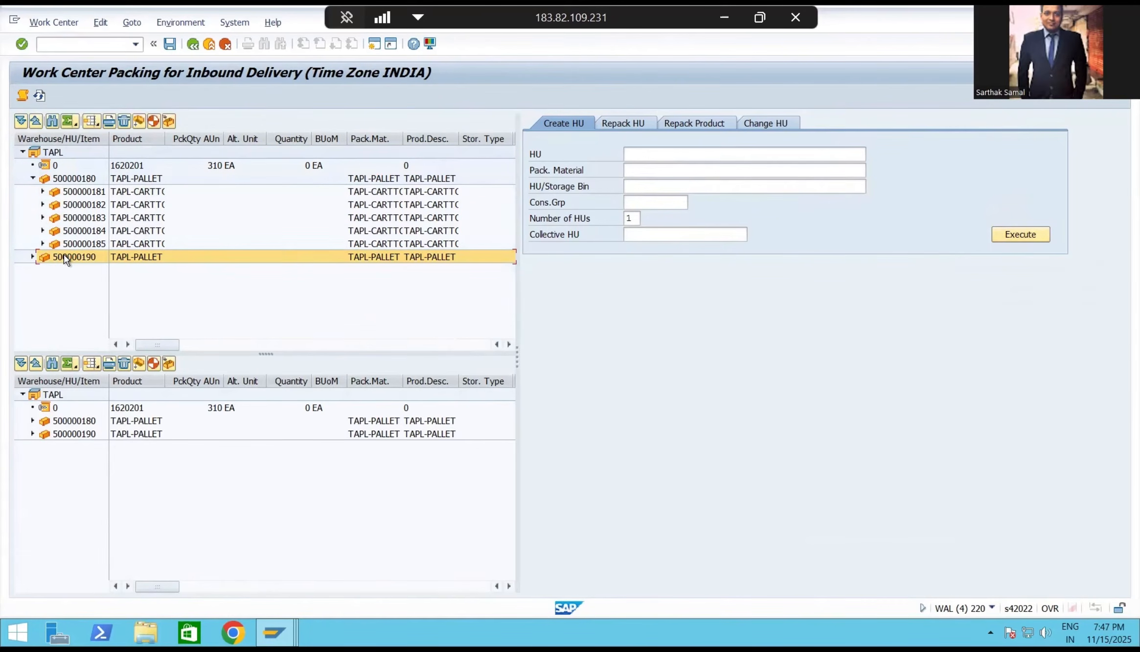
pyautogui.click(33, 178)
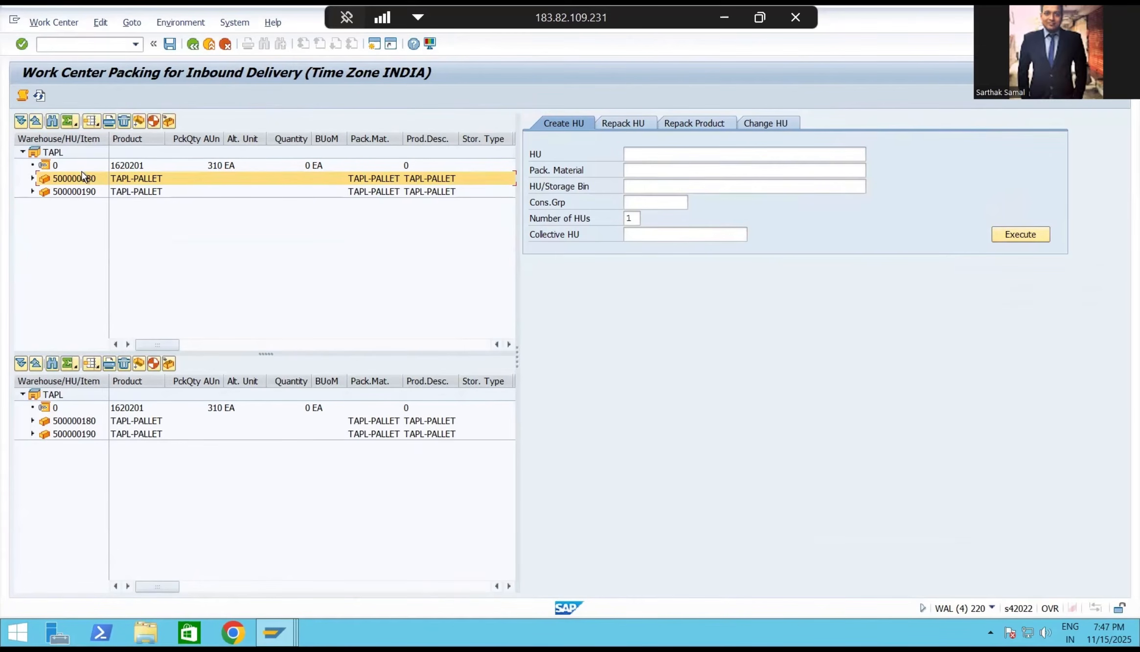
# Return to the inbound delivery and check its packing status and assigned handling units.
pyautogui.click(192, 43)
pyautogui.click(193, 44)
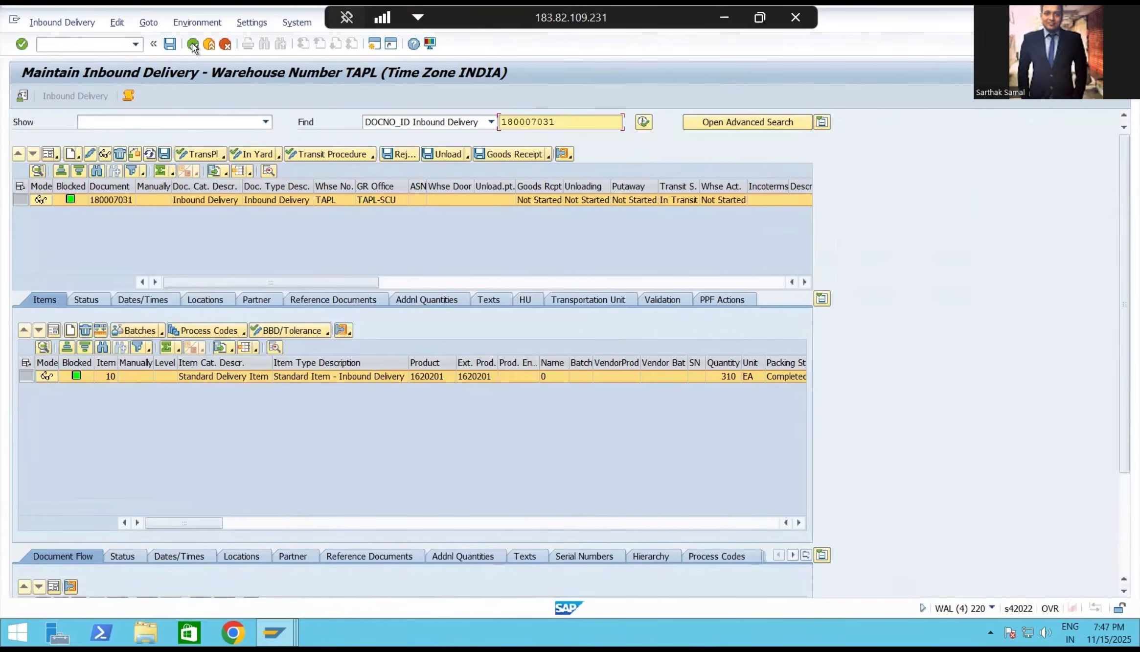
pyautogui.click(104, 301)
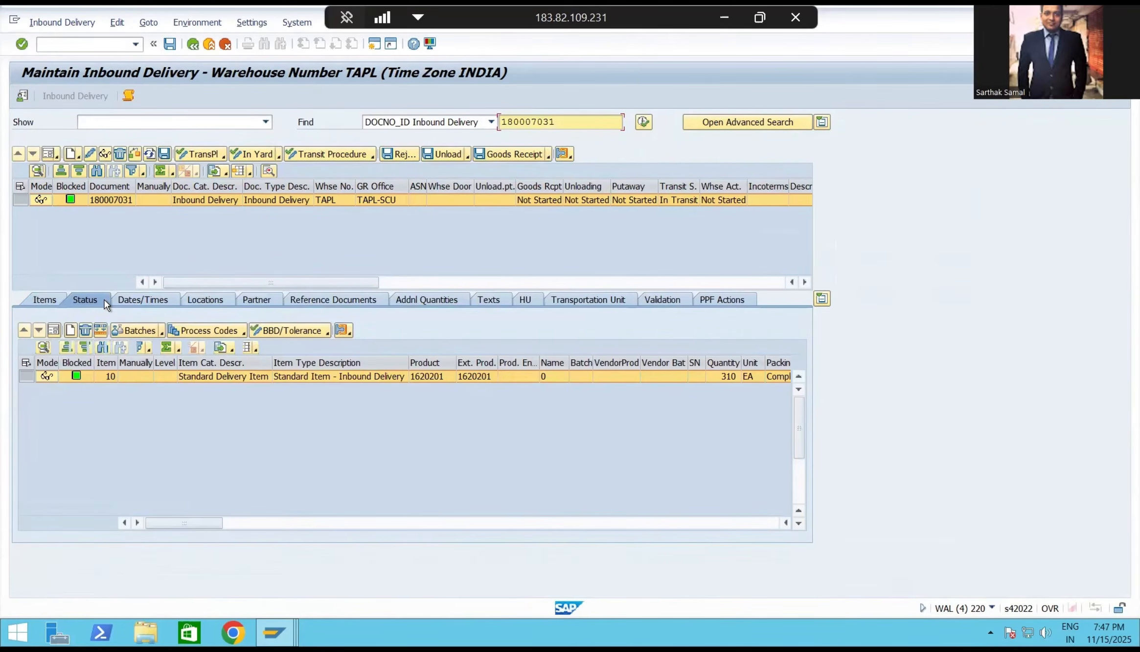
pyautogui.click(22, 476)
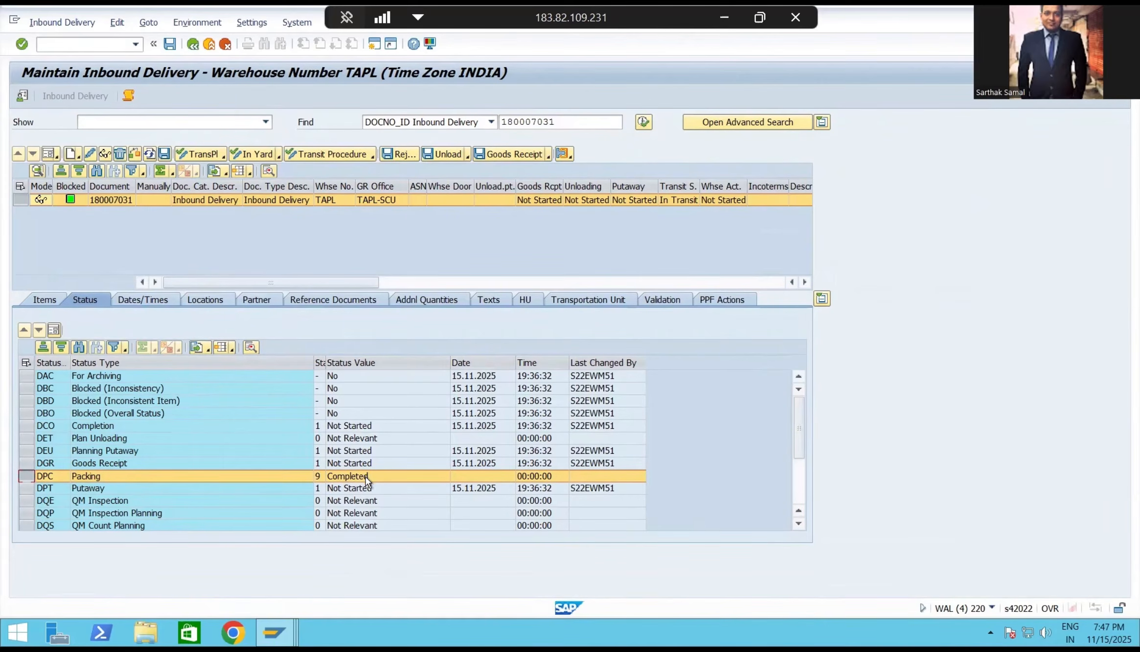
pyautogui.click(526, 300)
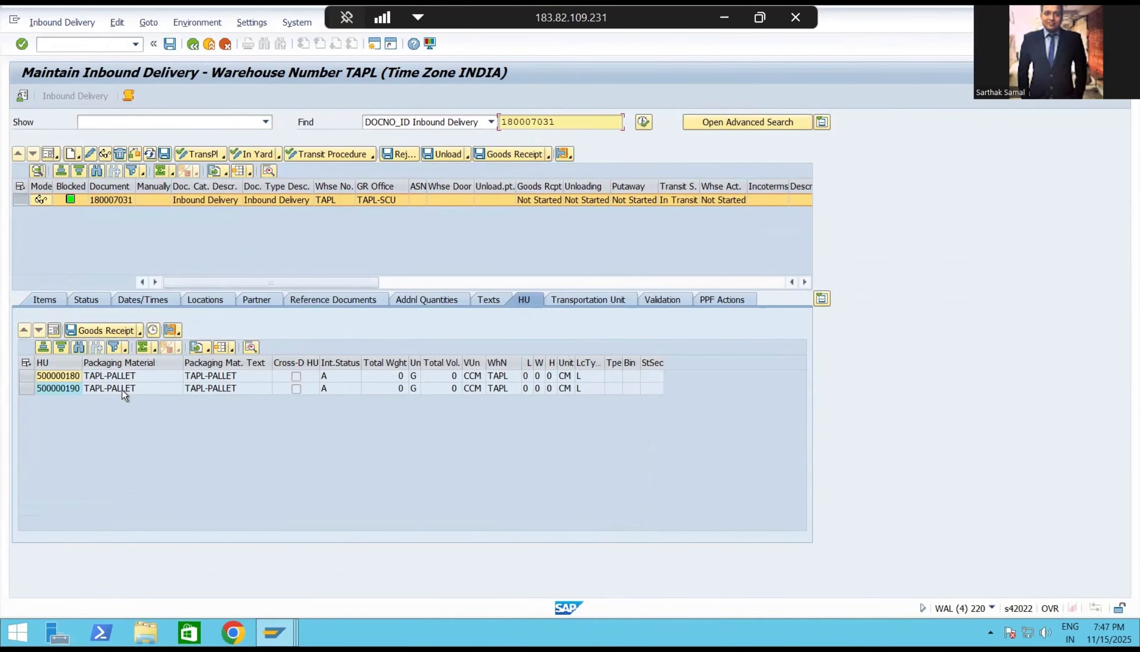
# Switch to packaging specification 8410 and examine the level type and quantities of the BOX PACKAGING level.
pyautogui.moveTo(270, 631)
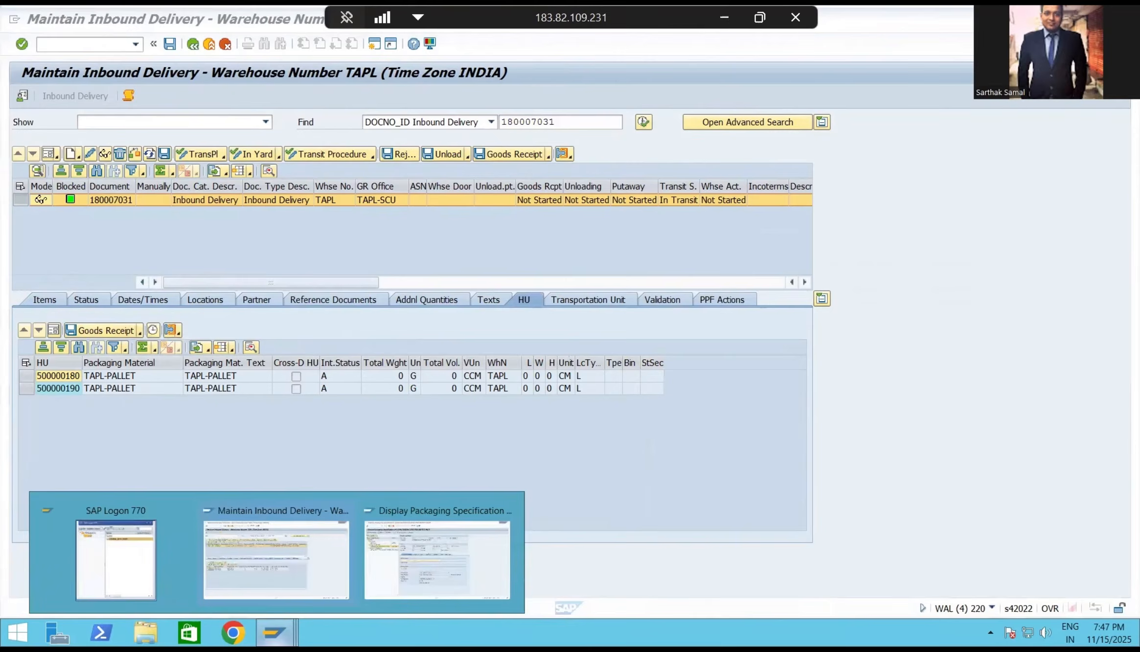
pyautogui.click(414, 575)
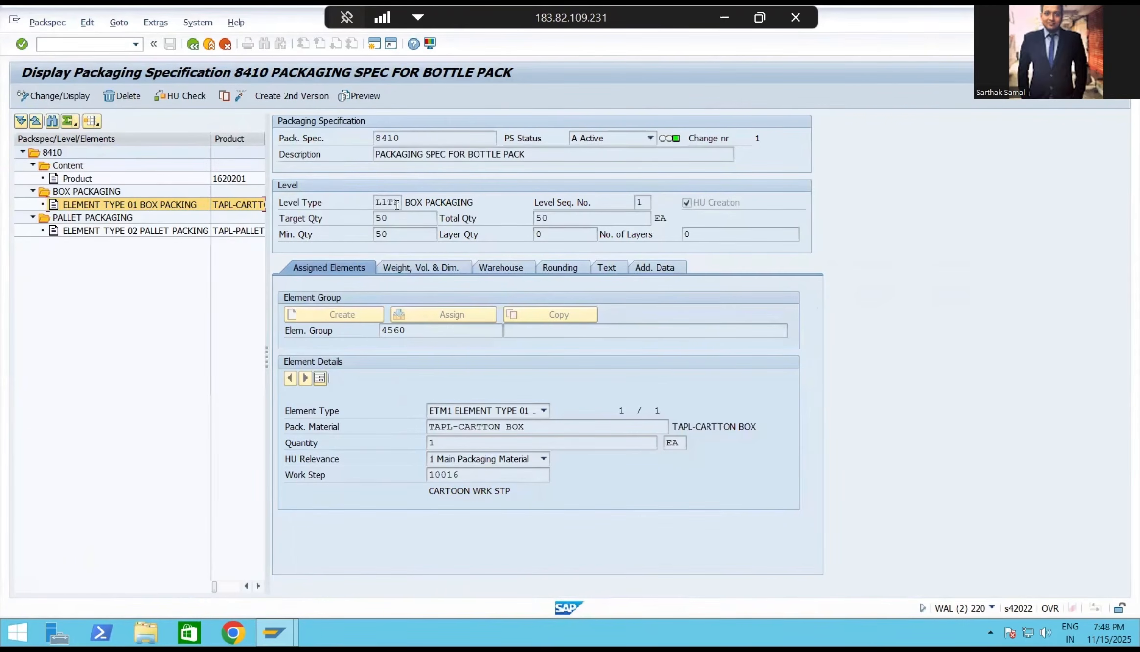
pyautogui.moveTo(402, 202); pyautogui.dragTo(349, 202)
# Switch back to the inbound delivery, select all its handling units, and post the goods receipt.
pyautogui.moveTo(274, 632)
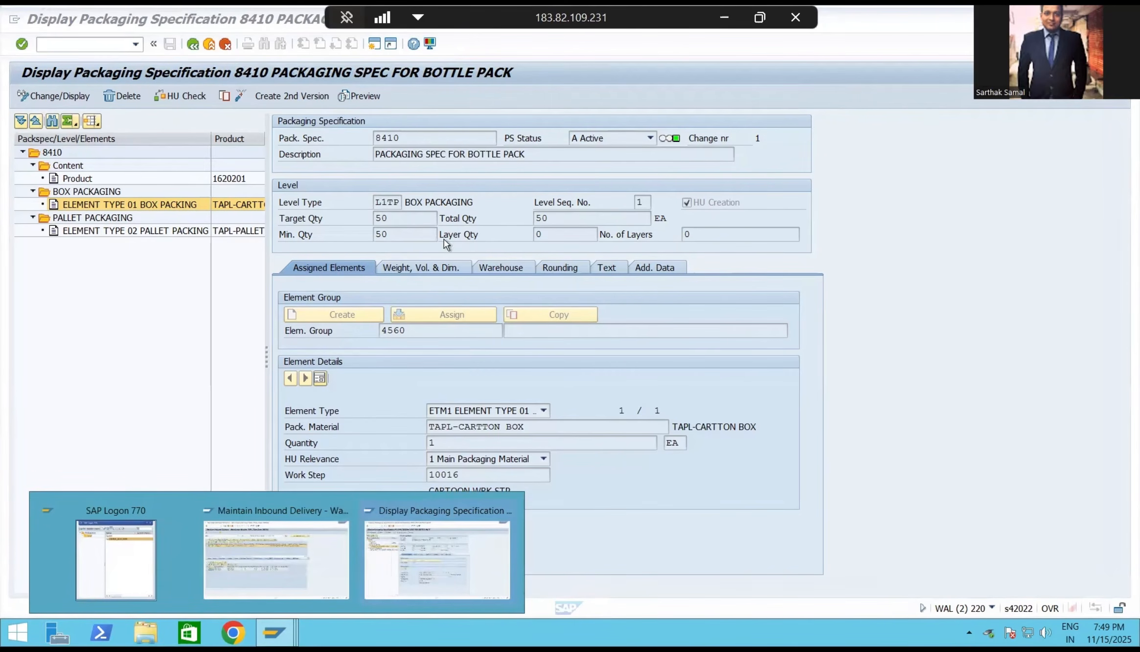
pyautogui.click(277, 523)
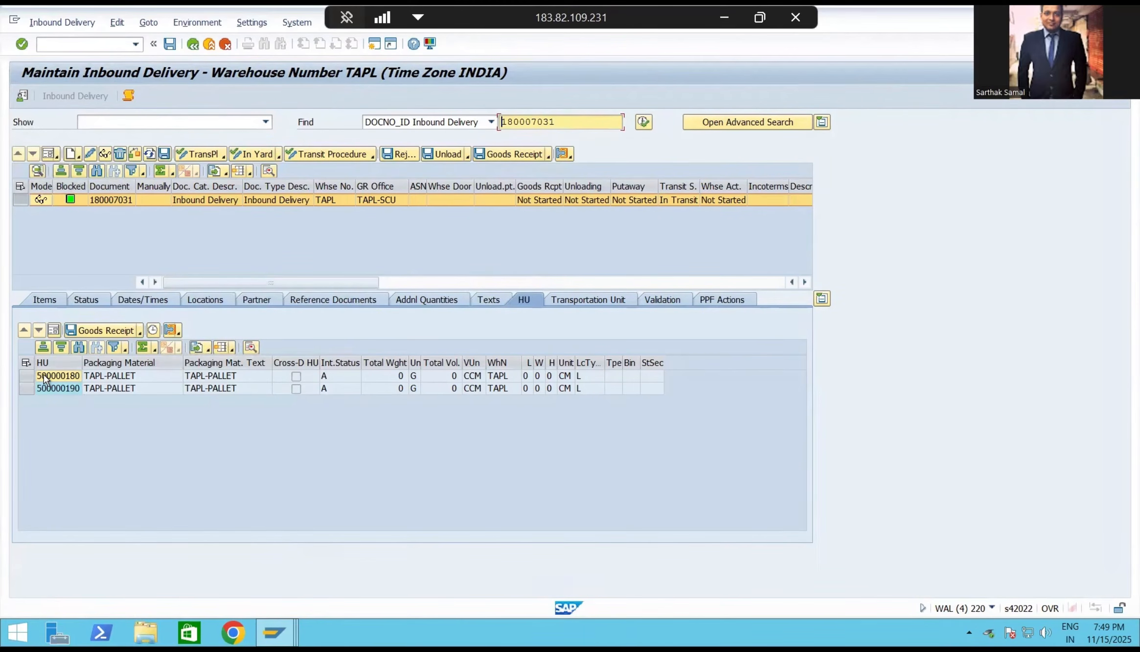
pyautogui.click(26, 362)
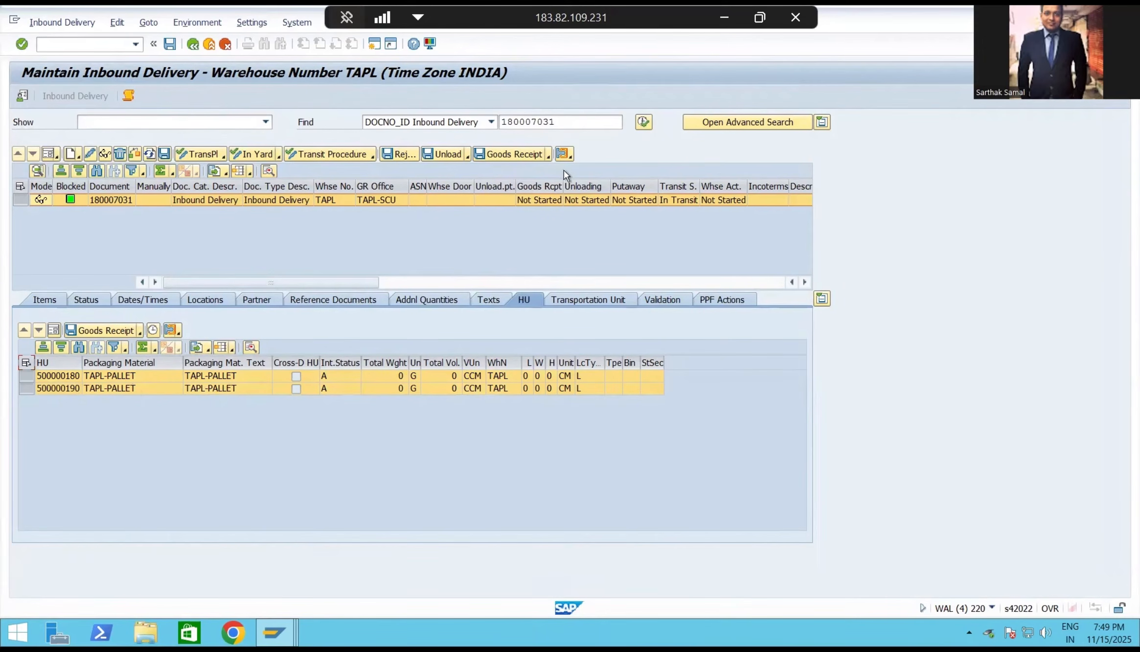
pyautogui.click(517, 153)
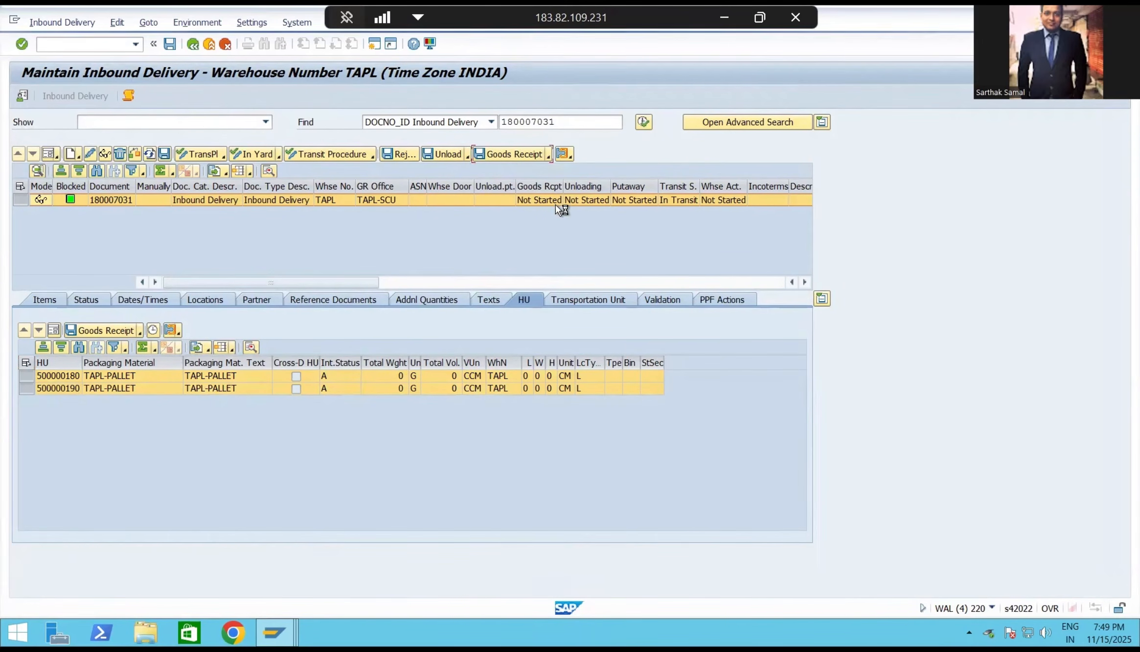
# Open the follow-on Warehouse Task function for the inbound delivery and create and save the putaway tasks.
pyautogui.click(61, 22)
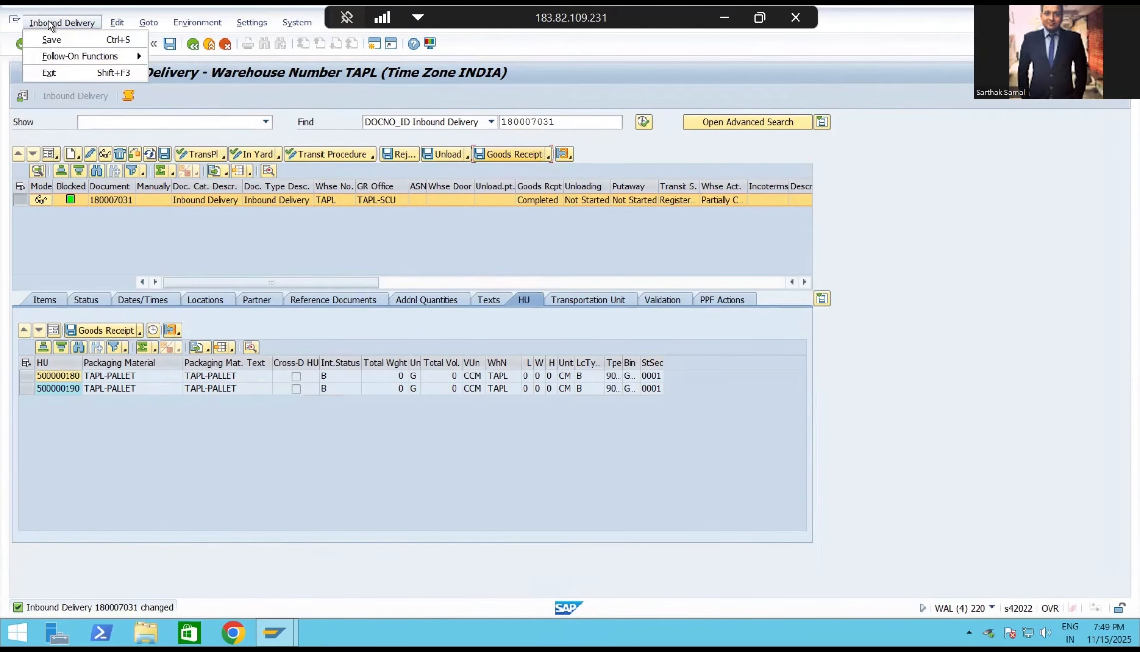
pyautogui.moveTo(66, 55)
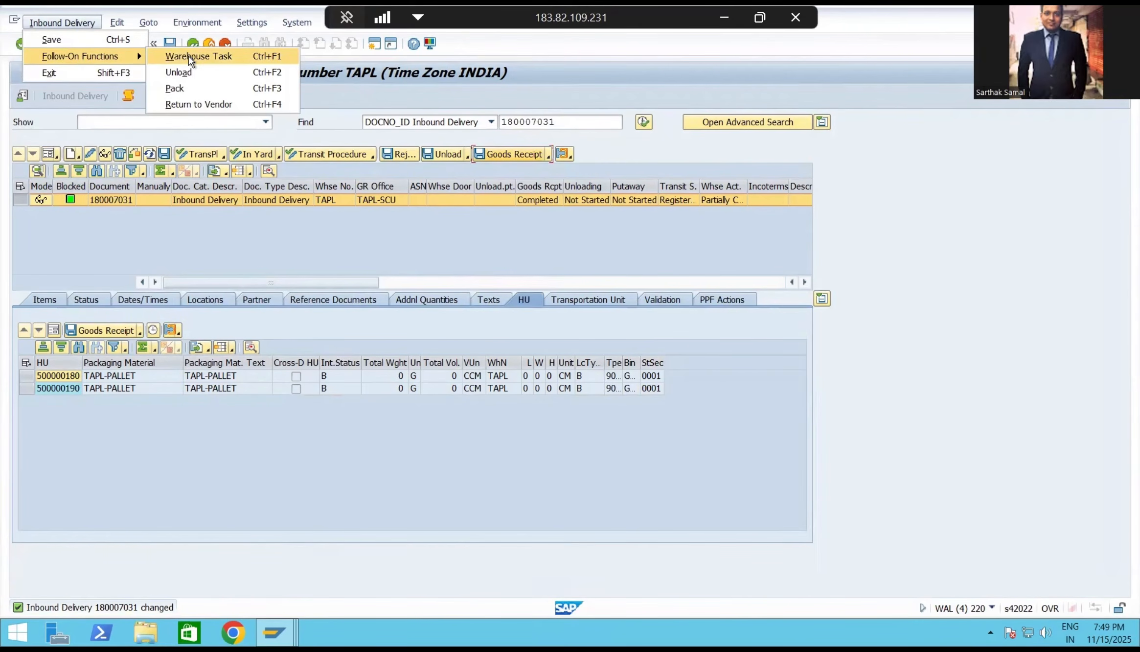
pyautogui.click(189, 57)
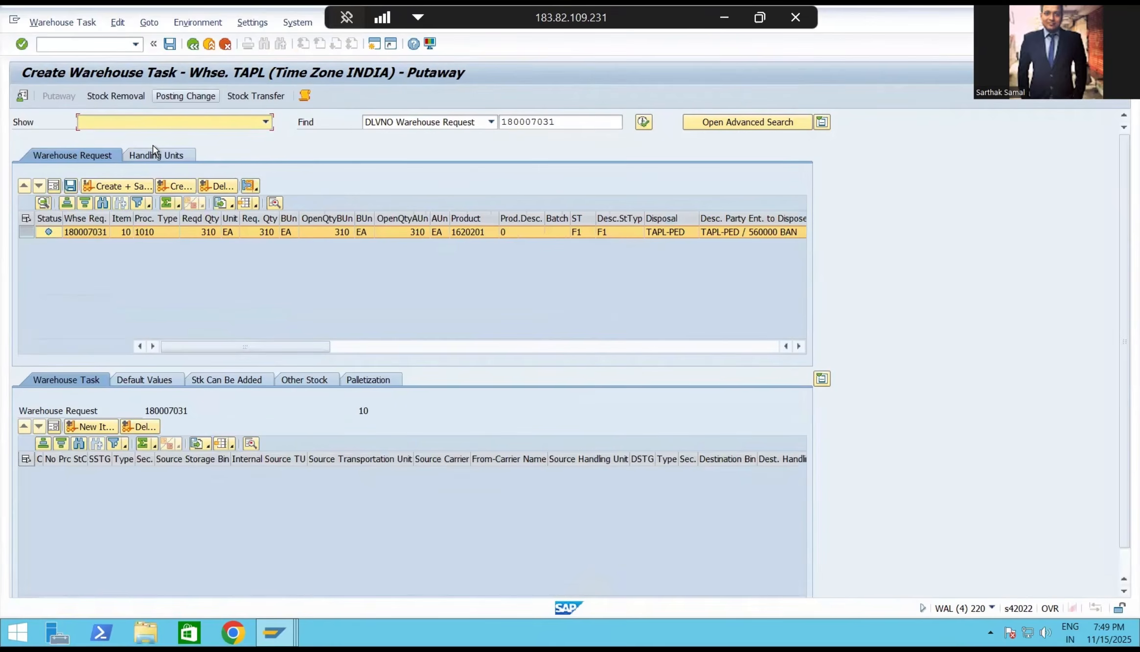
pyautogui.click(122, 182)
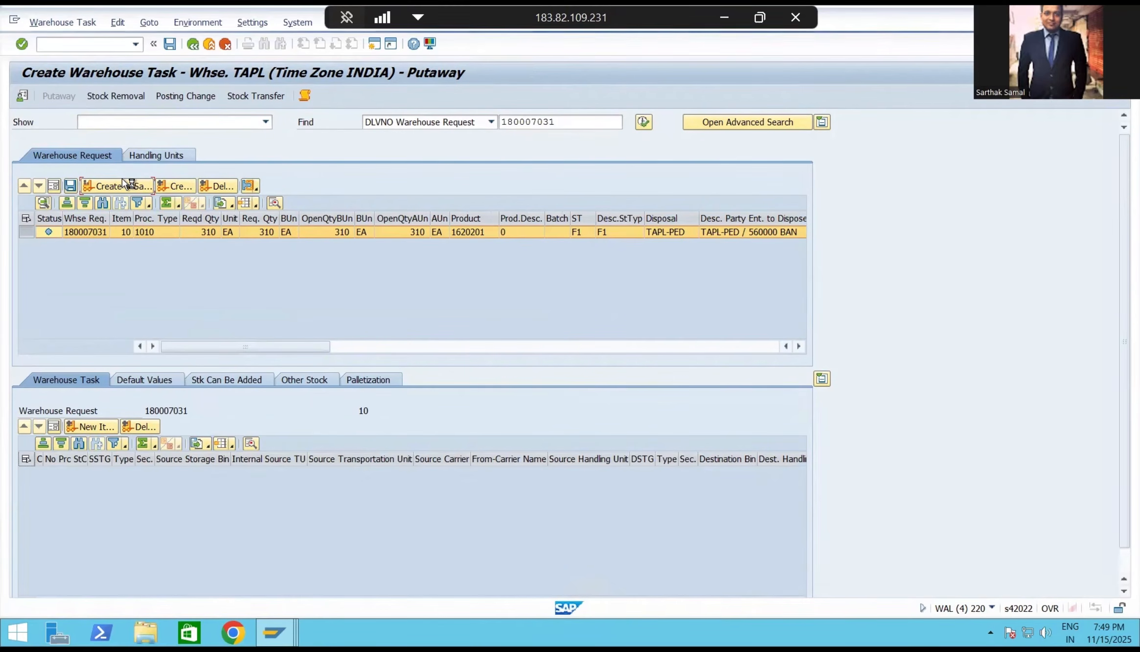
# Open warehouse task confirmation for the created warehouse order, and confirm and save its putaway tasks.
pyautogui.click(54, 22)
pyautogui.click(59, 73)
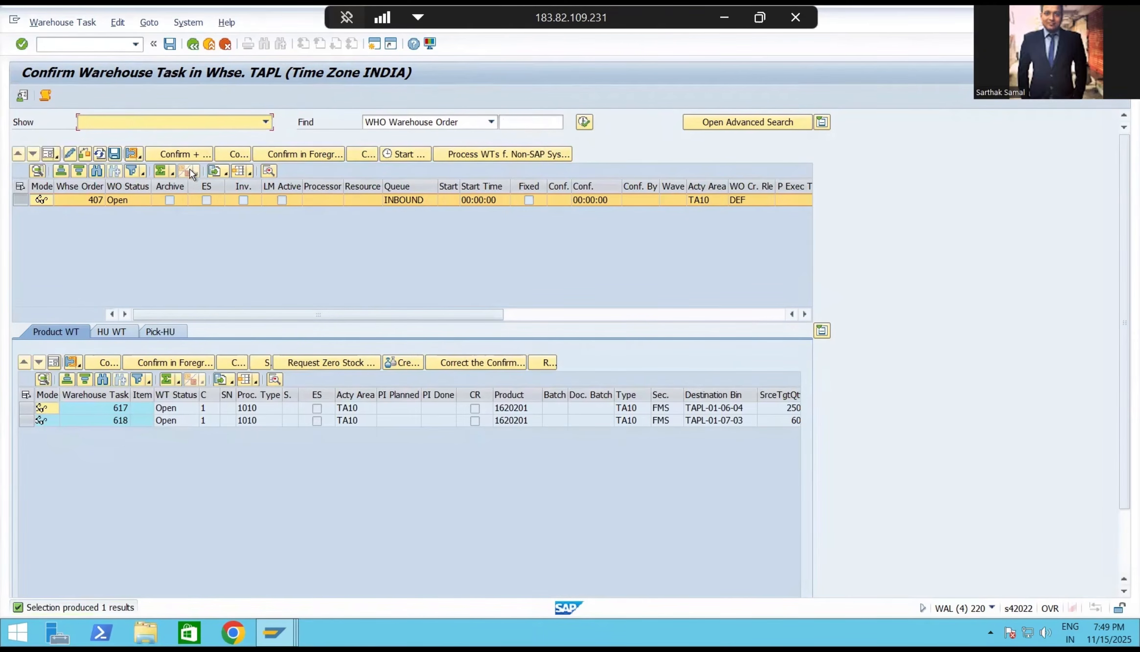
pyautogui.click(186, 153)
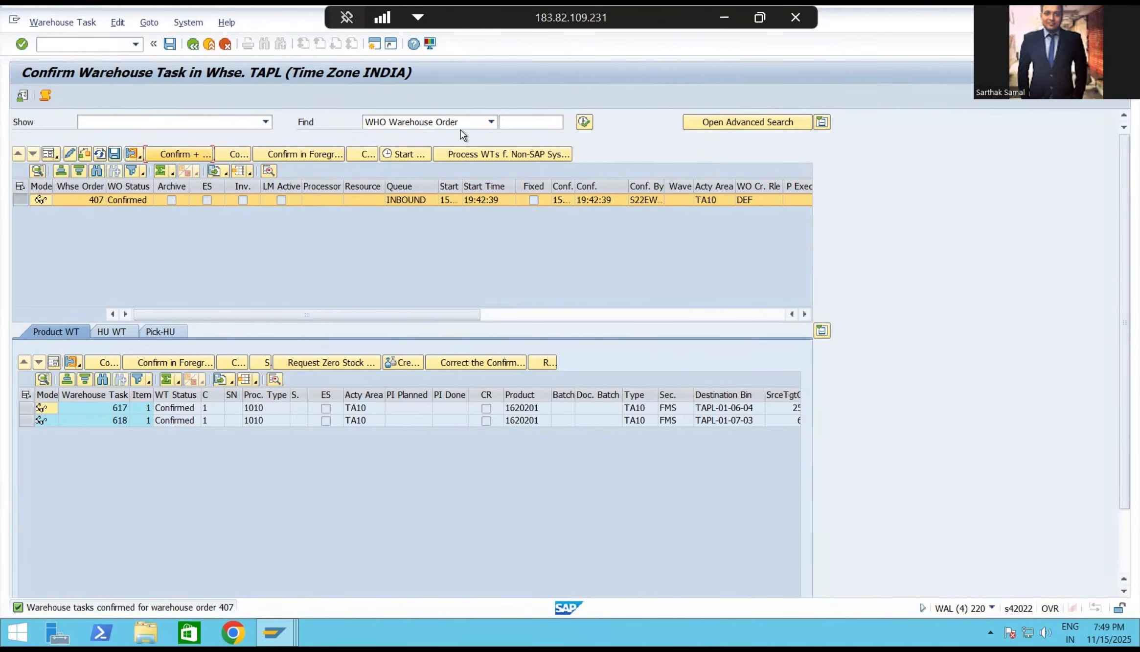
# Return to the inbound delivery and check its goods receipt and putaway statuses and its items.
pyautogui.click(193, 44)
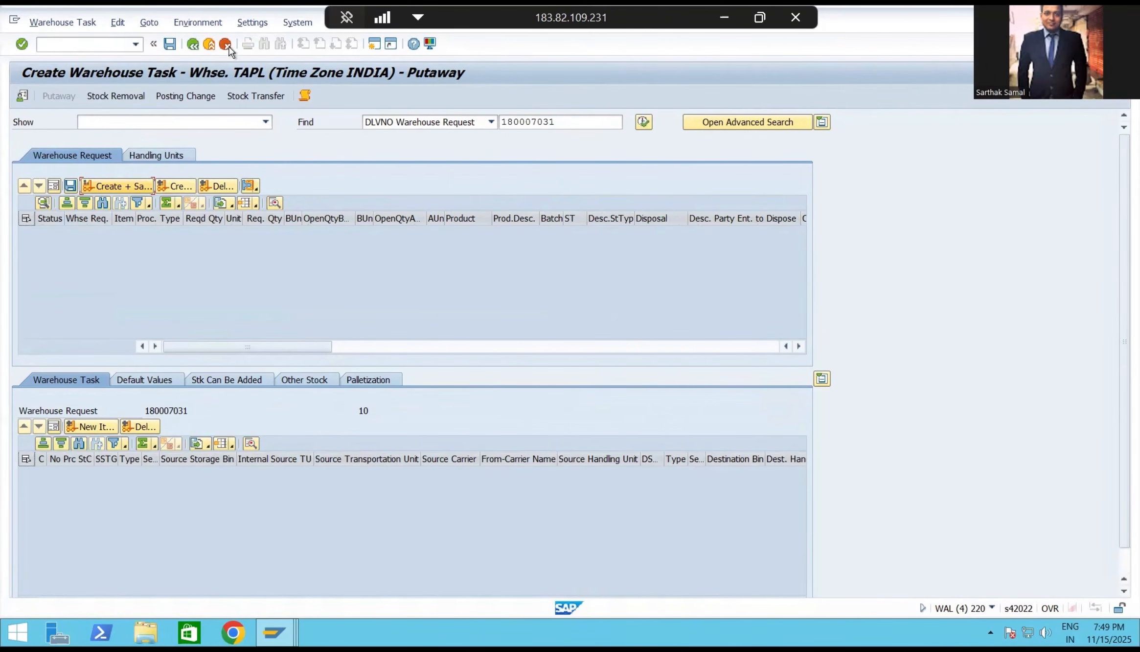
pyautogui.click(193, 45)
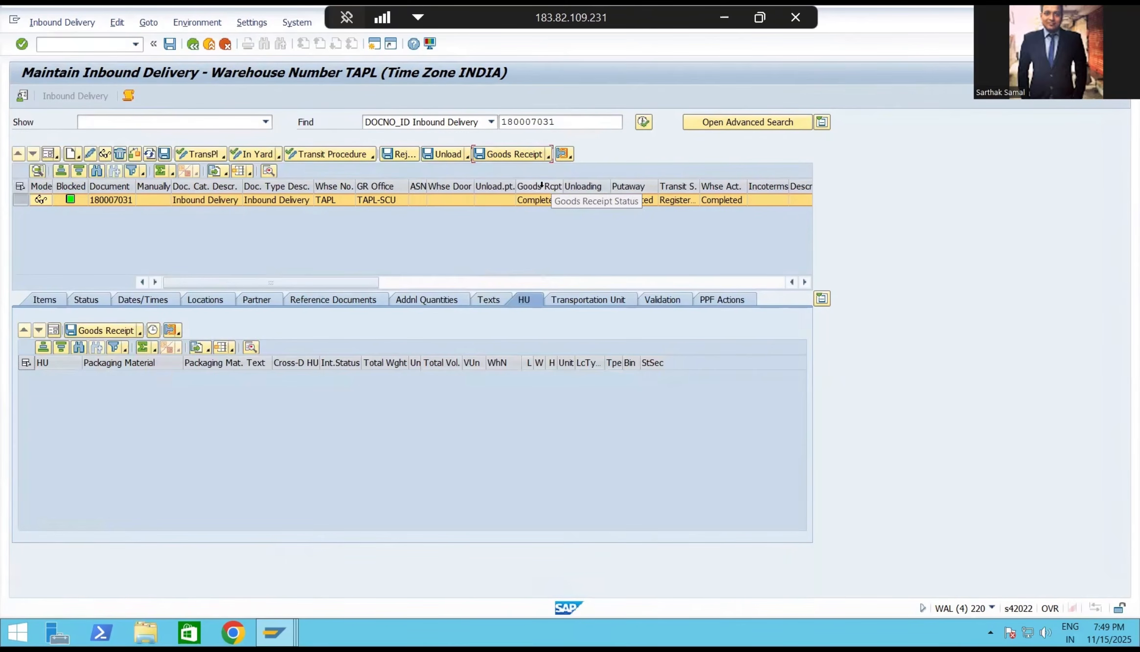
pyautogui.click(45, 299)
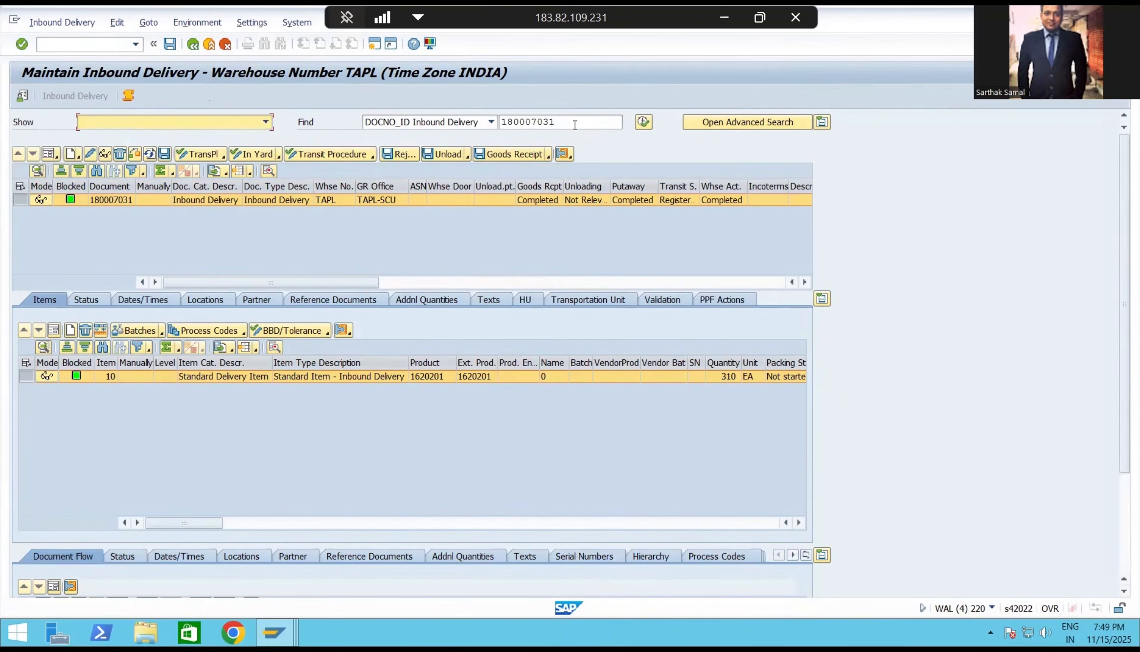
# Copy the inbound delivery number, open the Warehouse Management Monitor in a new session, and search Inbound Documents for inbound delivery 180007031.
pyautogui.click(501, 123)
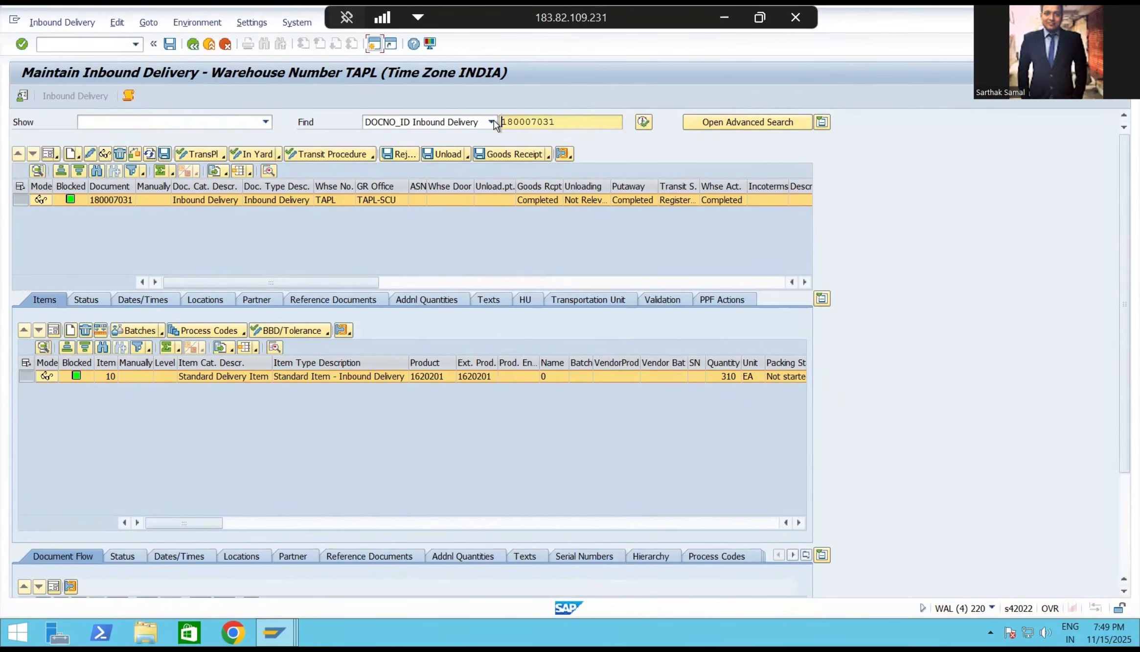
pyautogui.click(375, 43)
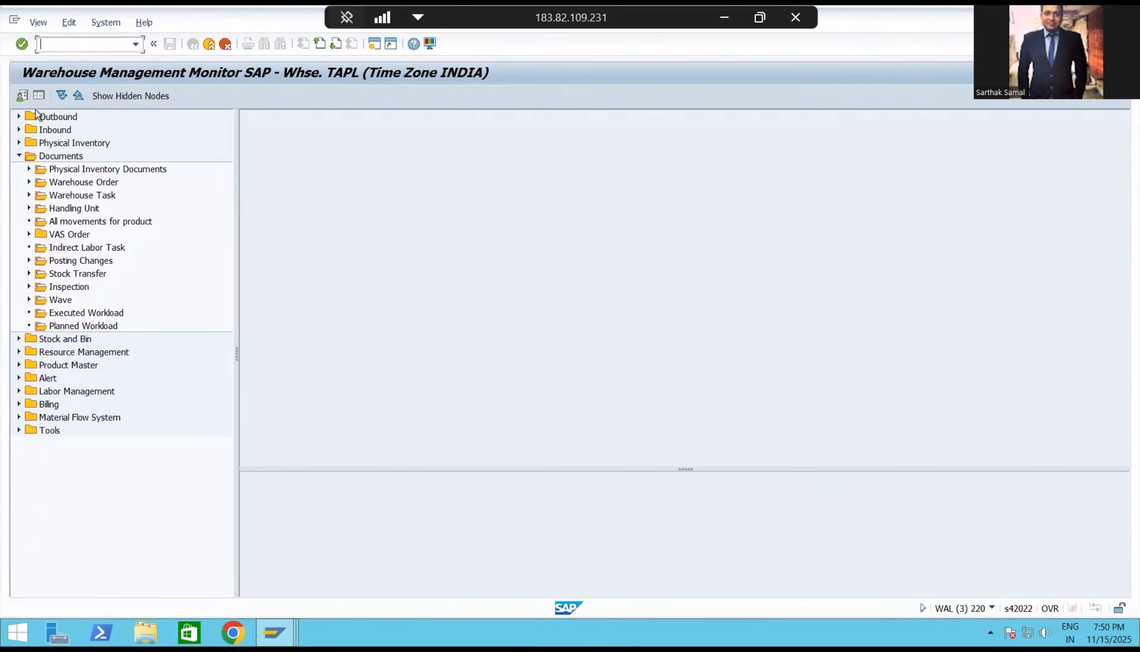
pyautogui.doubleClick(73, 156)
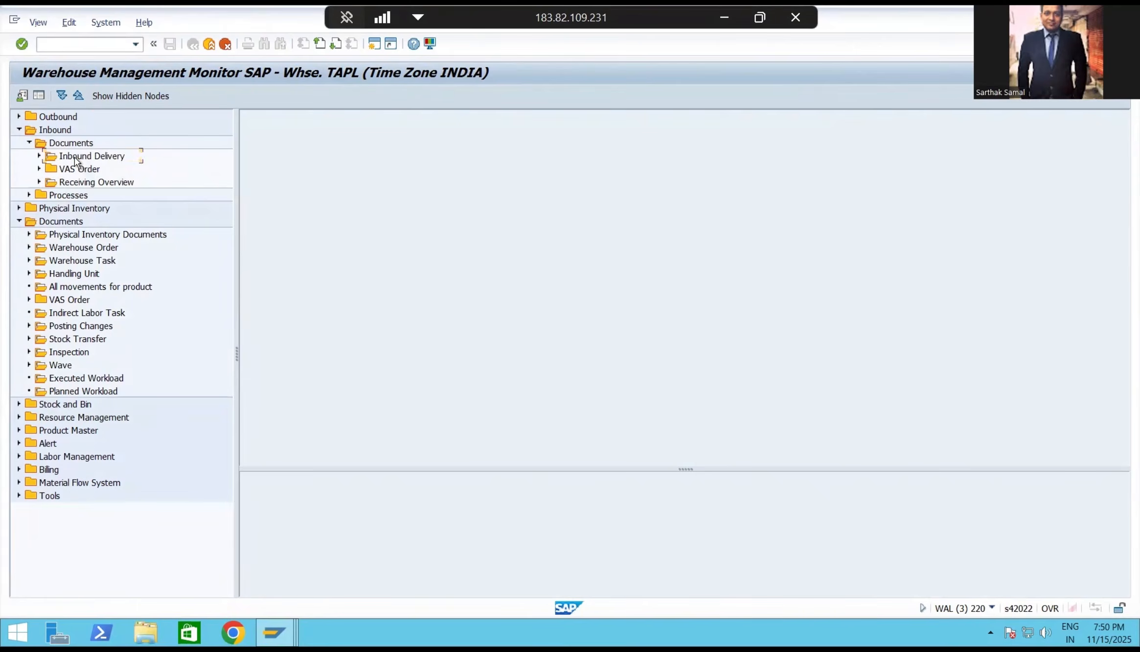
pyautogui.write('180007031')
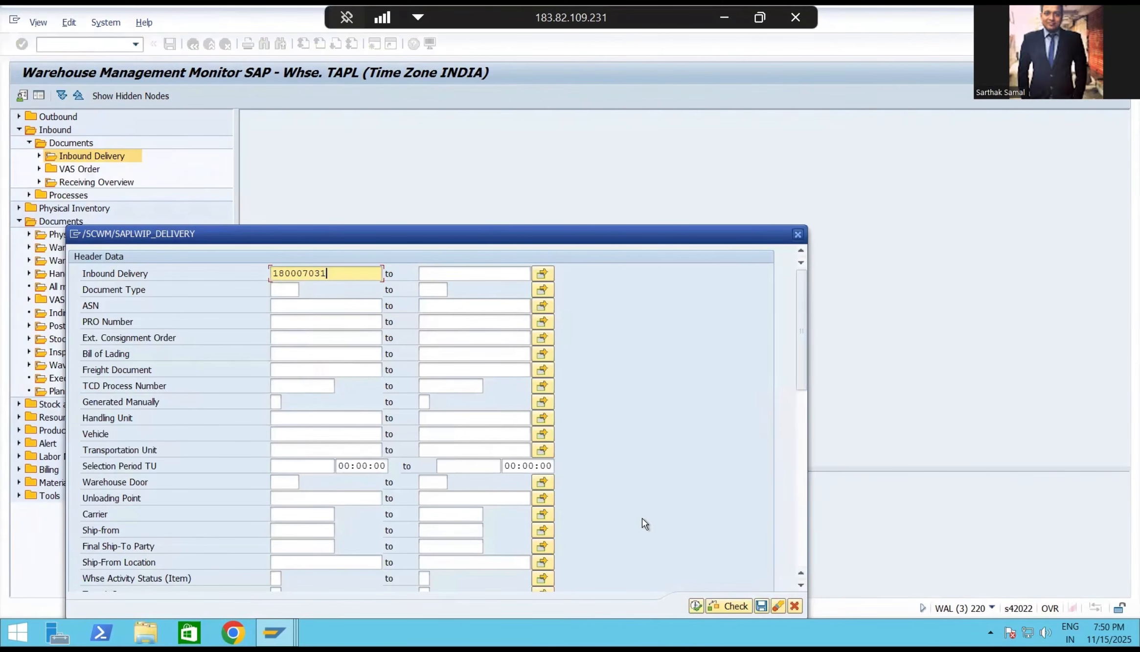
pyautogui.click(696, 606)
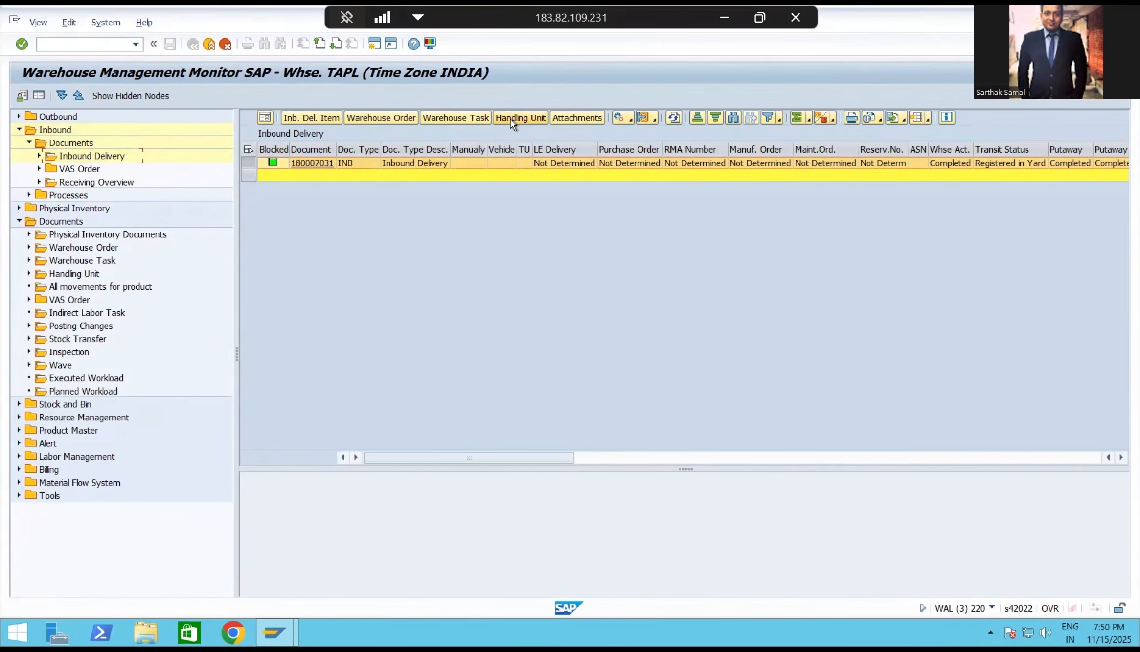
# Display the delivery's handling units, enlarge the lower results area, and display its warehouse tasks.
pyautogui.click(510, 119)
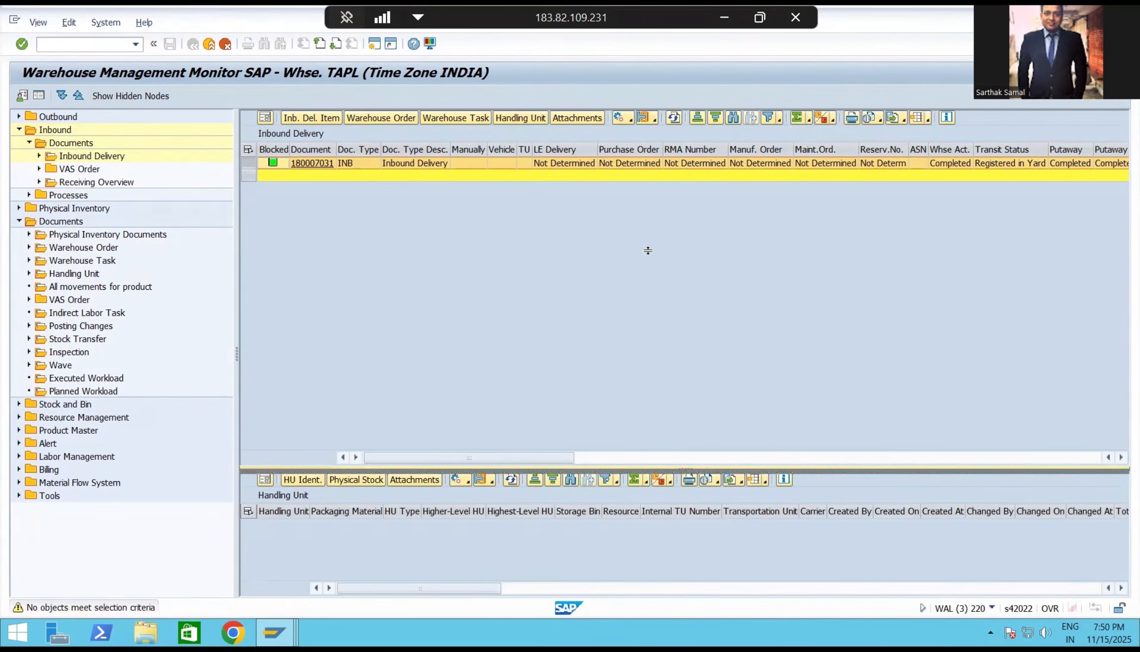
pyautogui.moveTo(648, 250); pyautogui.dragTo(648, 249)
pyautogui.click(440, 117)
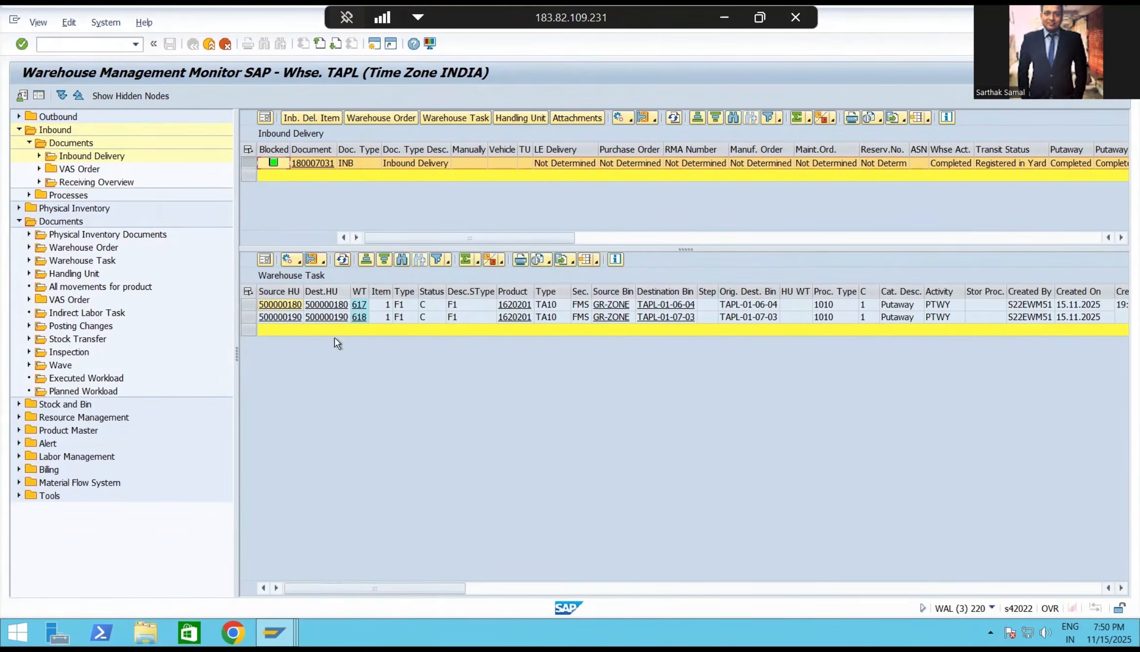
# Inspect the packing structure of source handling units 500000180 and 500000190 from the warehouse tasks, returning to the monitor after each.
pyautogui.click(293, 305)
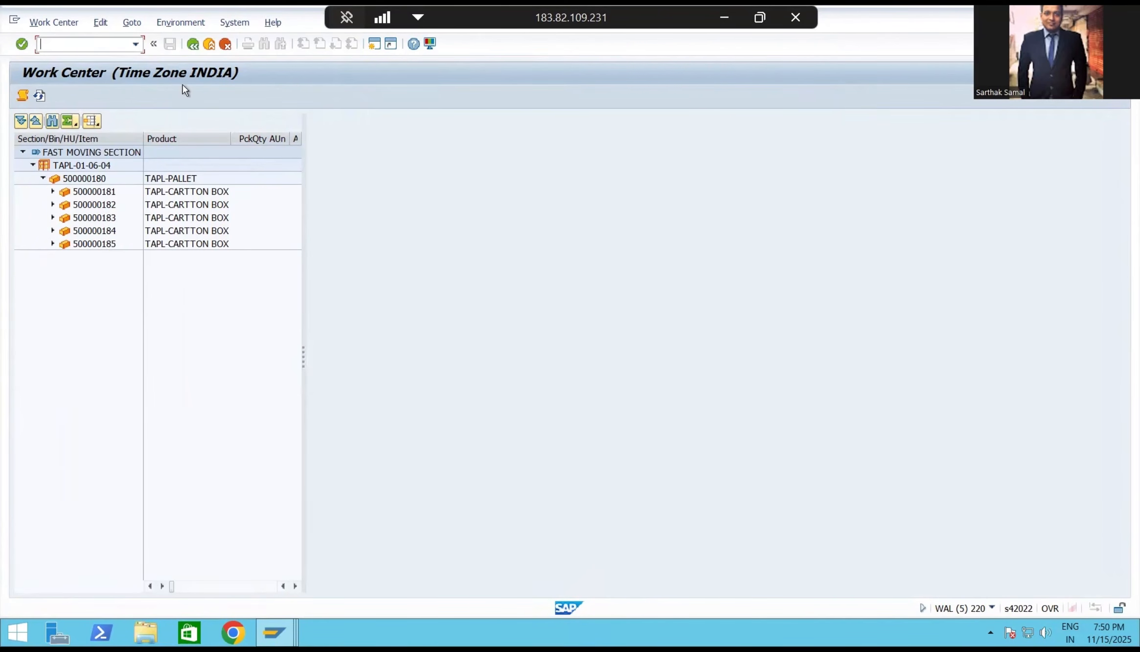
pyautogui.click(193, 45)
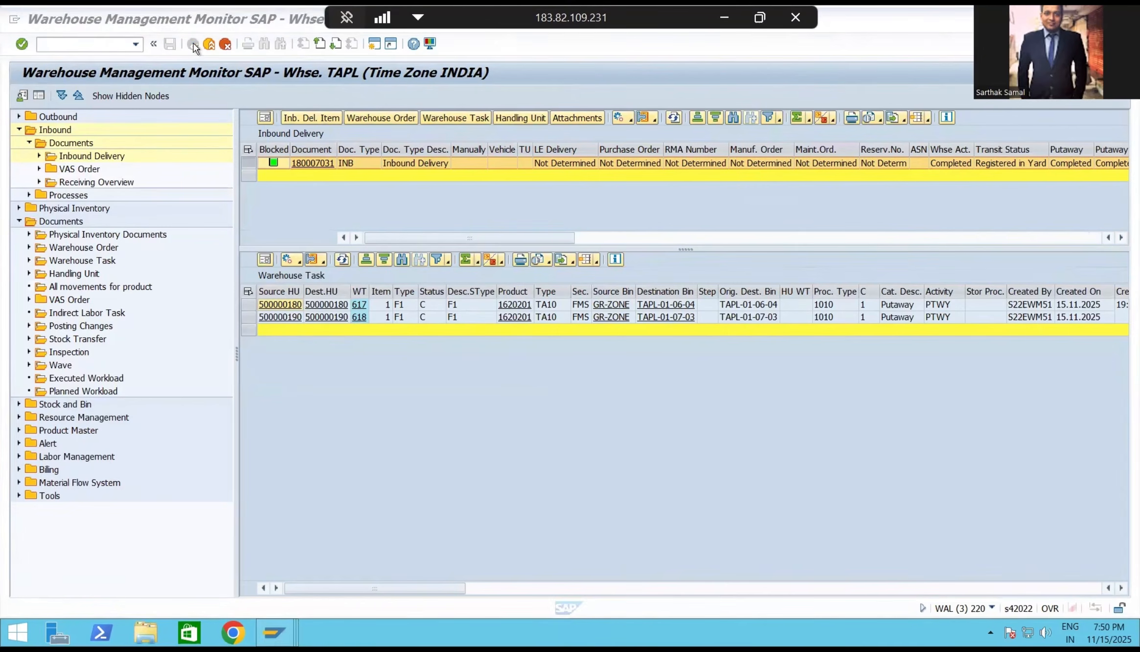
pyautogui.click(292, 318)
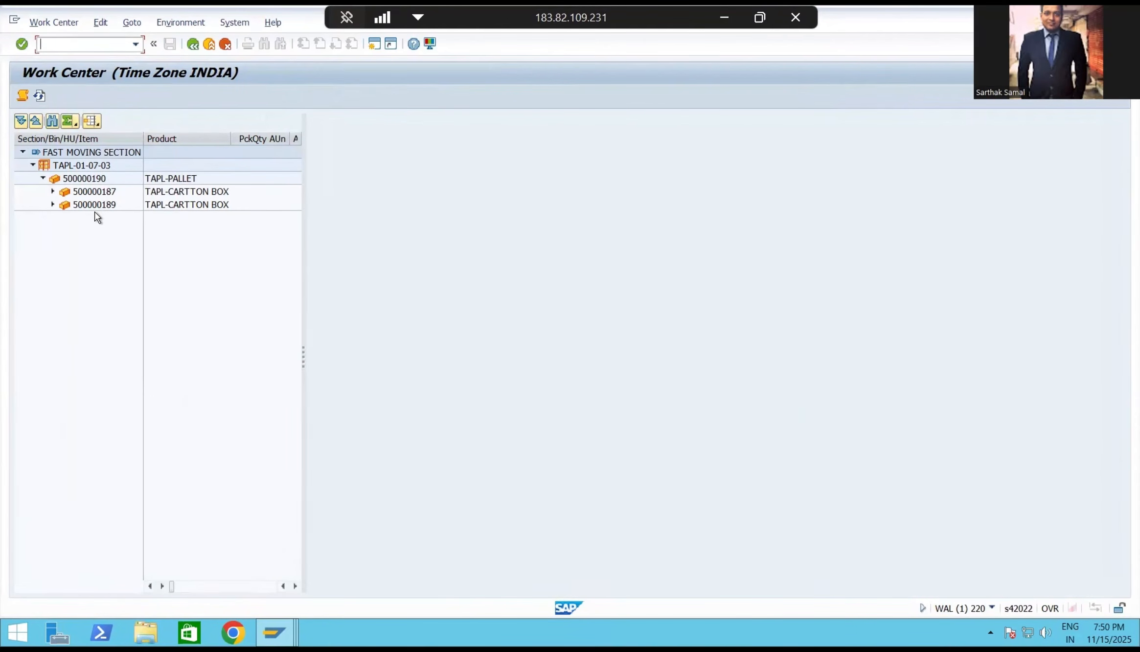
pyautogui.click(193, 45)
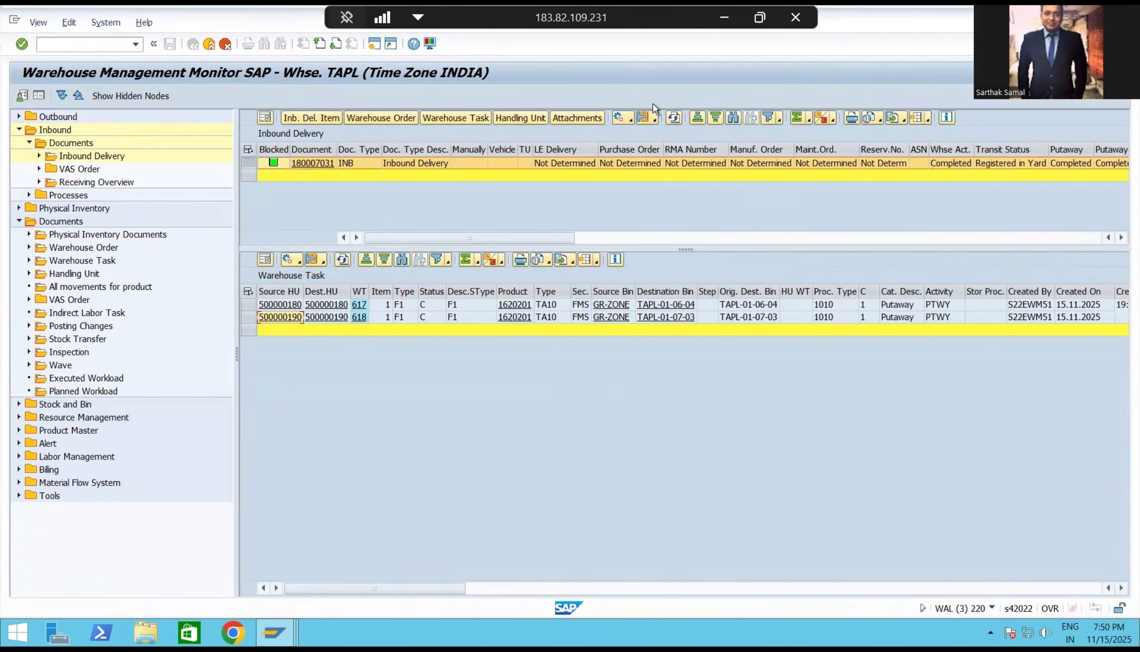